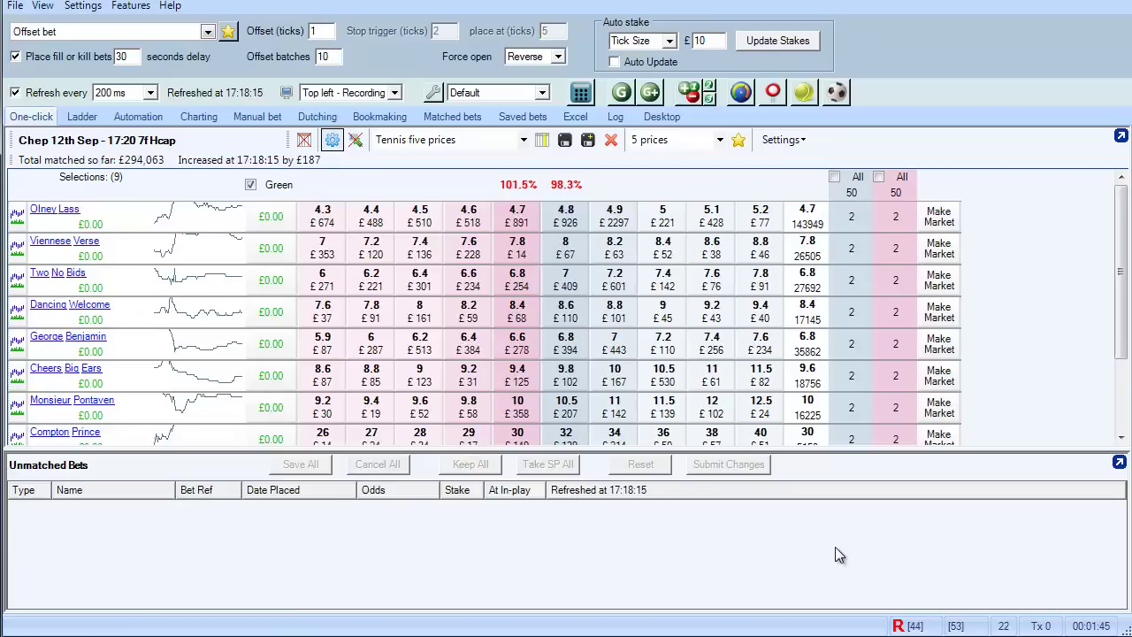
Step: Limit the ladder display to a maximum of 1 ladder in 1 row
click(433, 90)
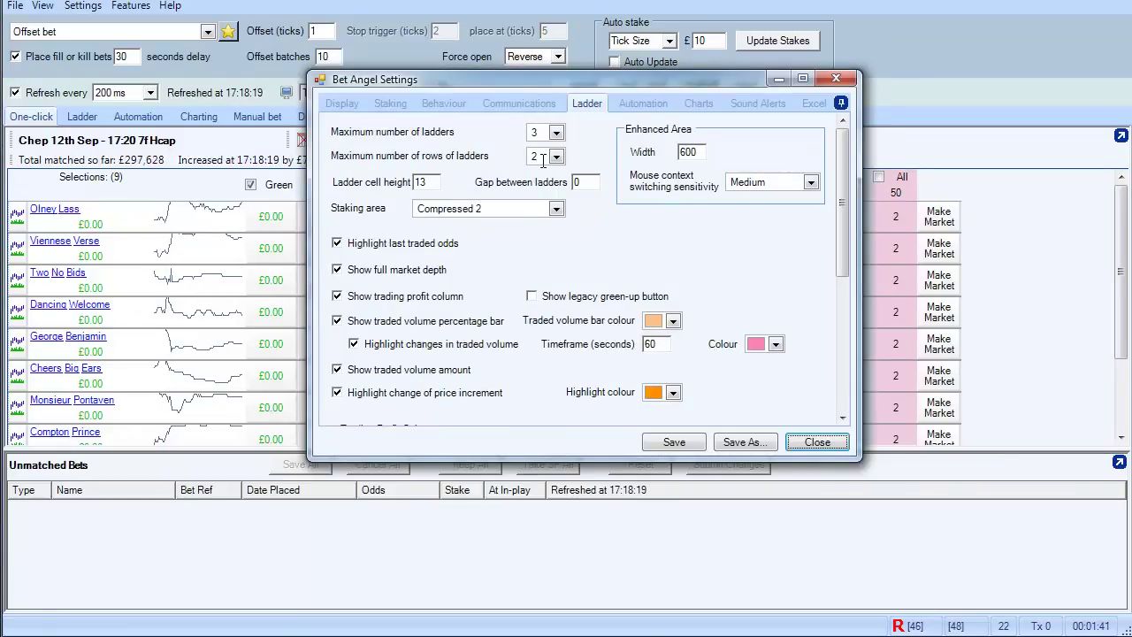
click(556, 132)
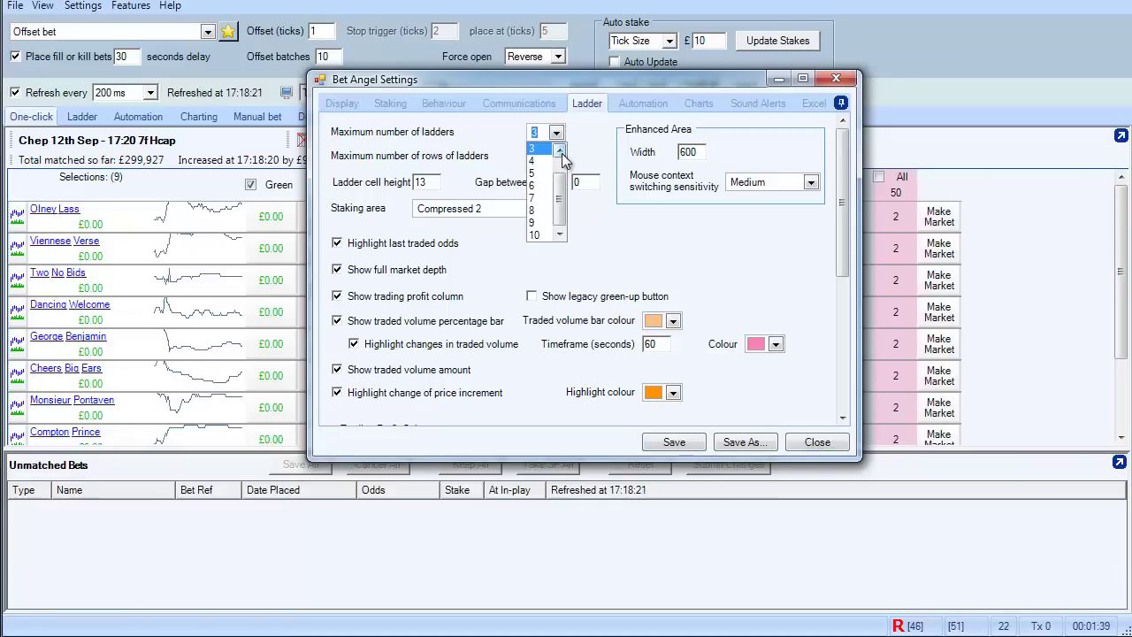
click(536, 148)
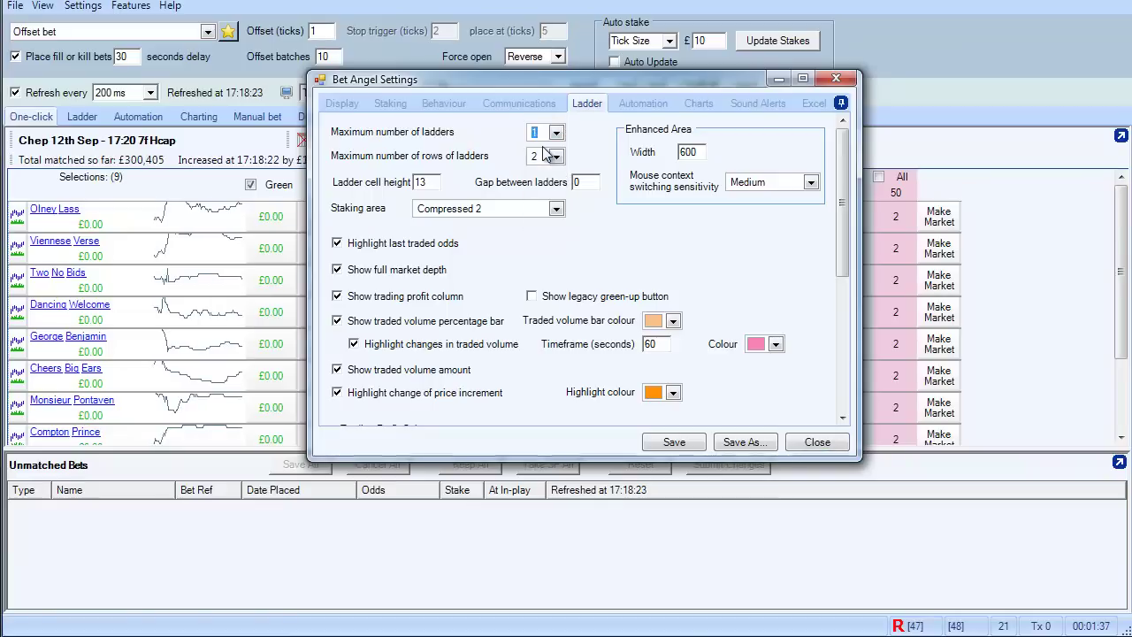
click(557, 156)
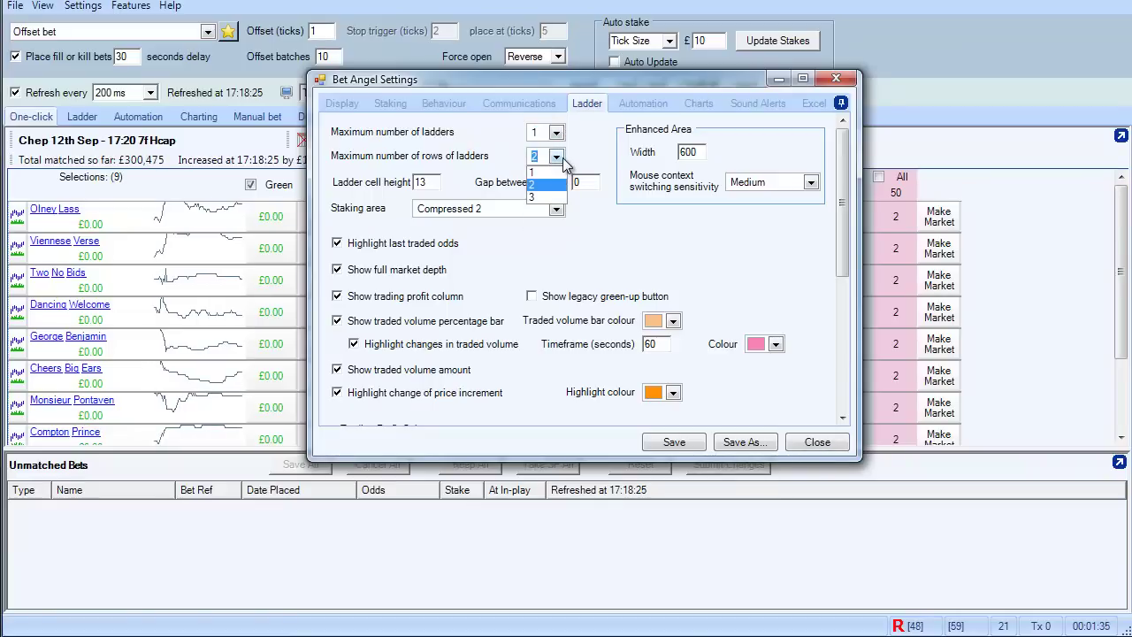
click(535, 172)
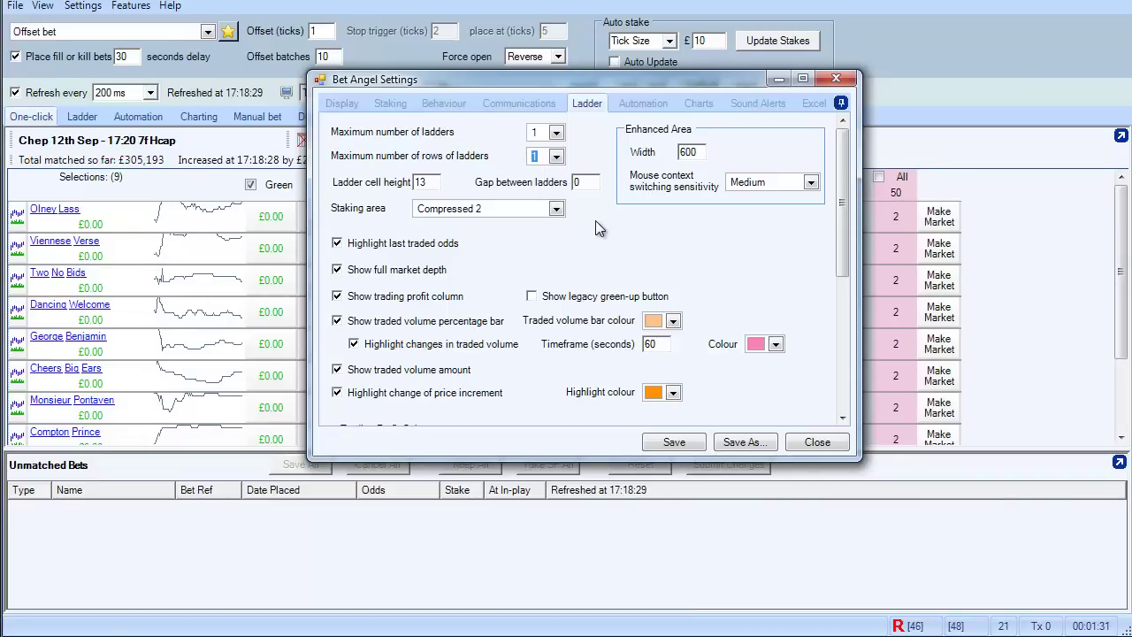
Step: Save these ladder settings as a new profile named 'One ladder'
click(741, 443)
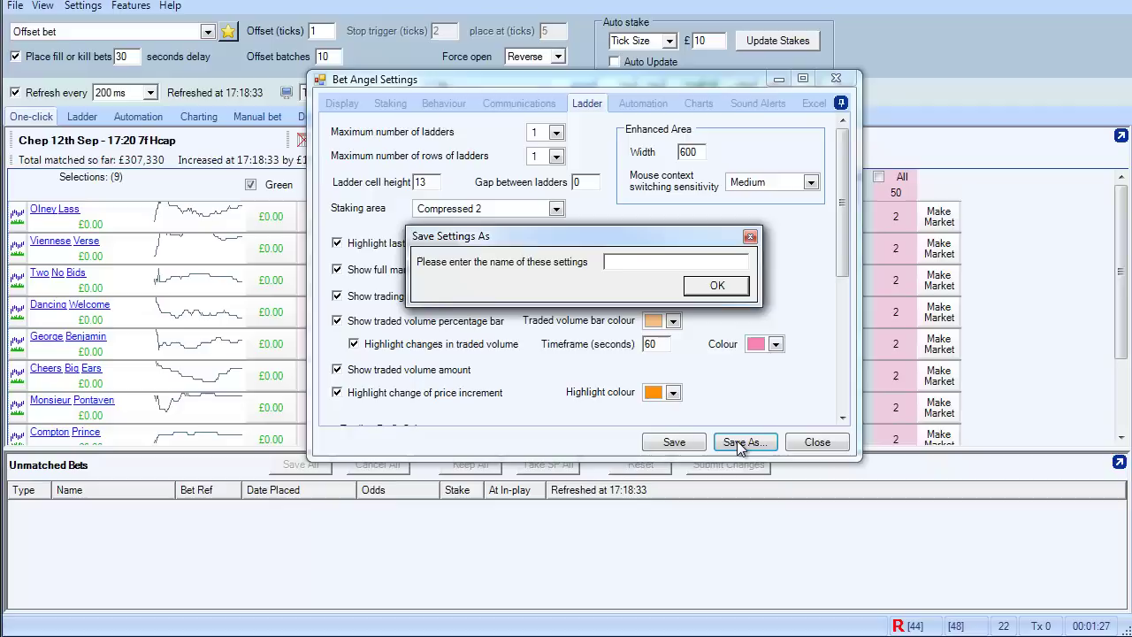
text(One ladder)
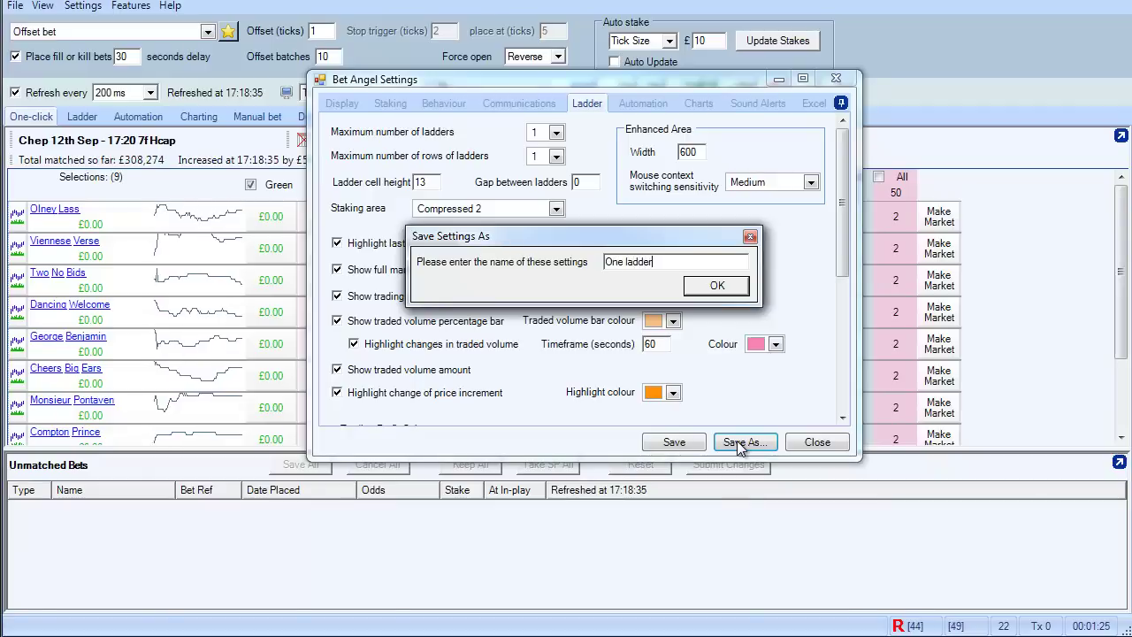
click(712, 286)
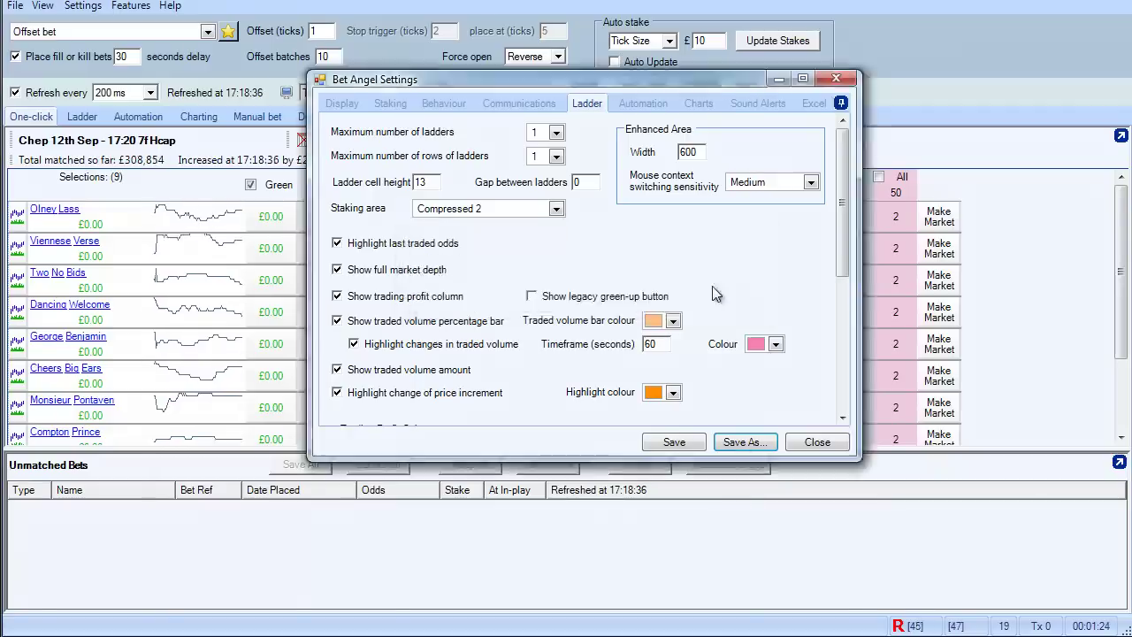
Step: Switch to the Ladder view and confirm Olney Lass shows as a single ladder
click(807, 448)
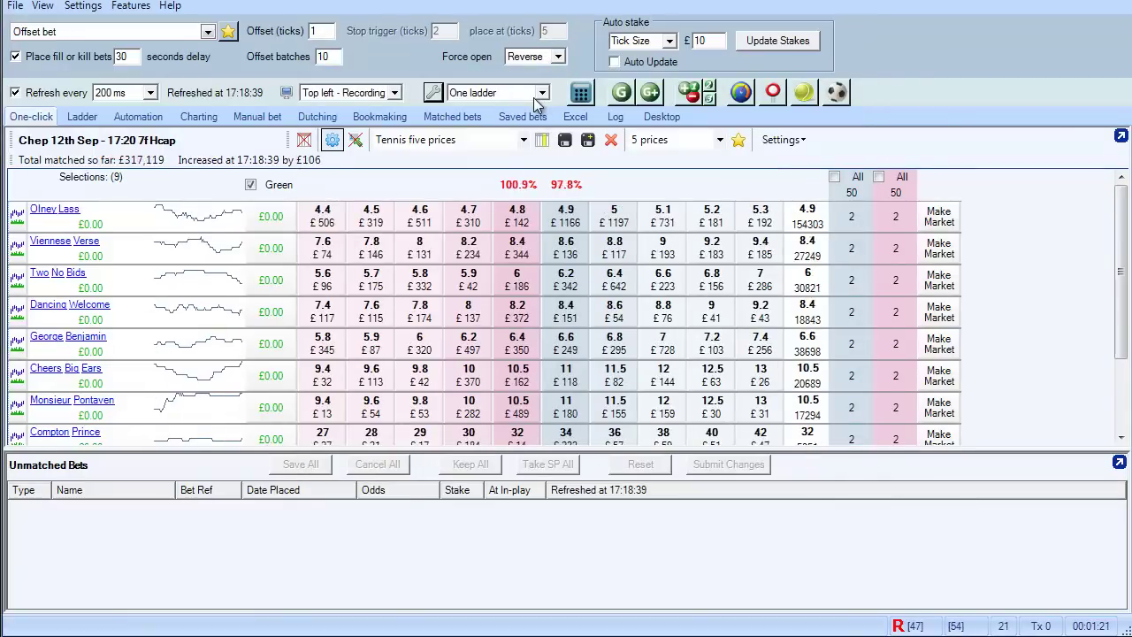
click(86, 116)
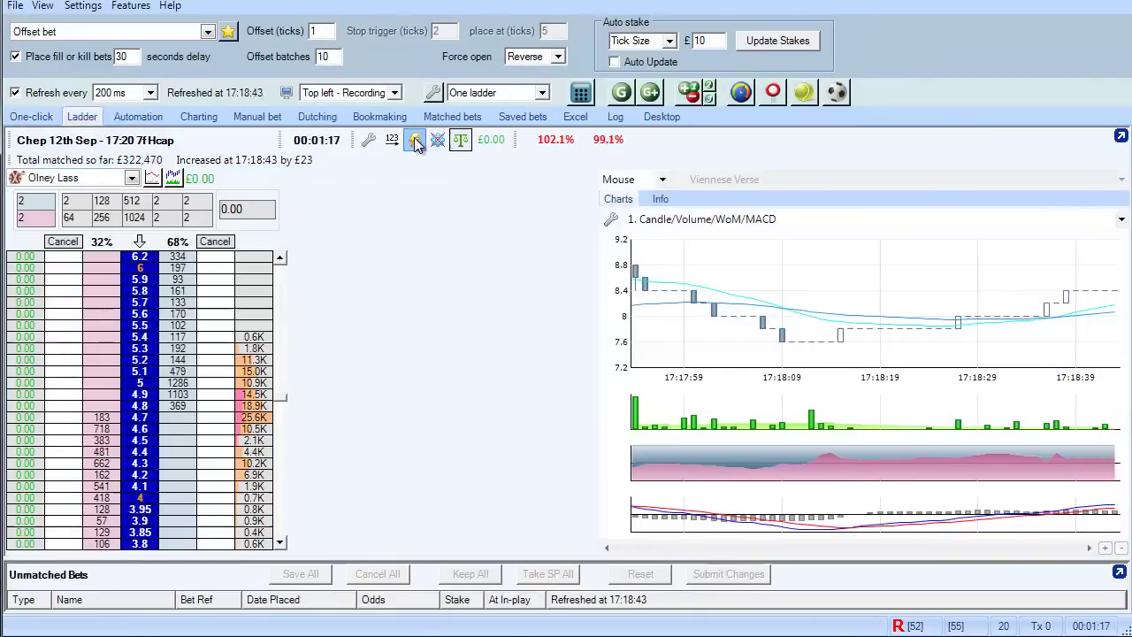
click(433, 92)
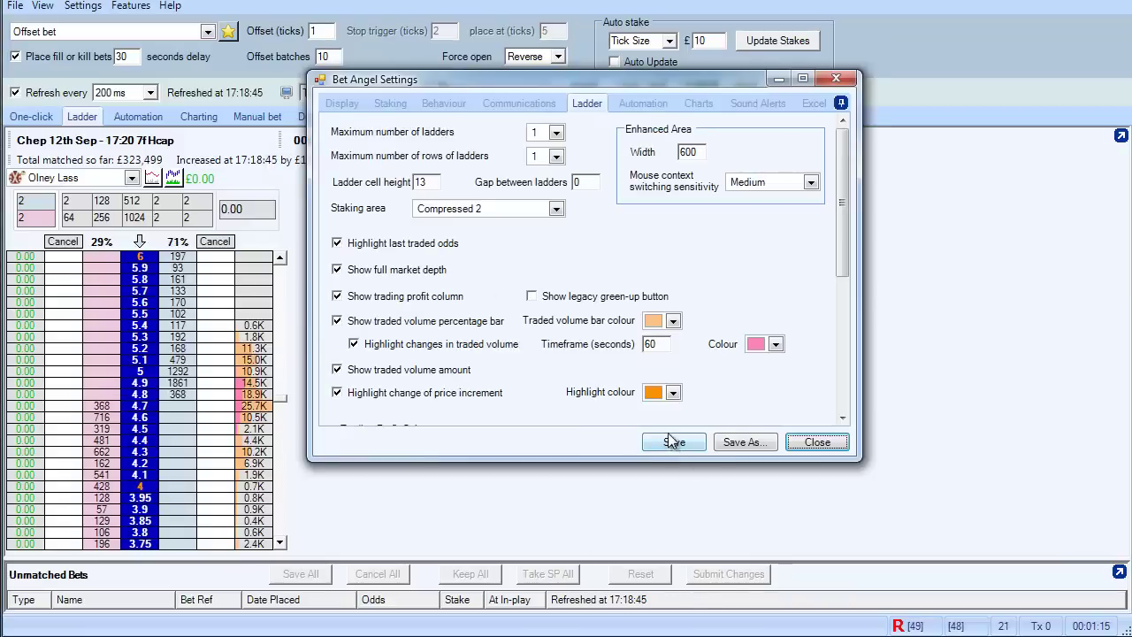
click(825, 439)
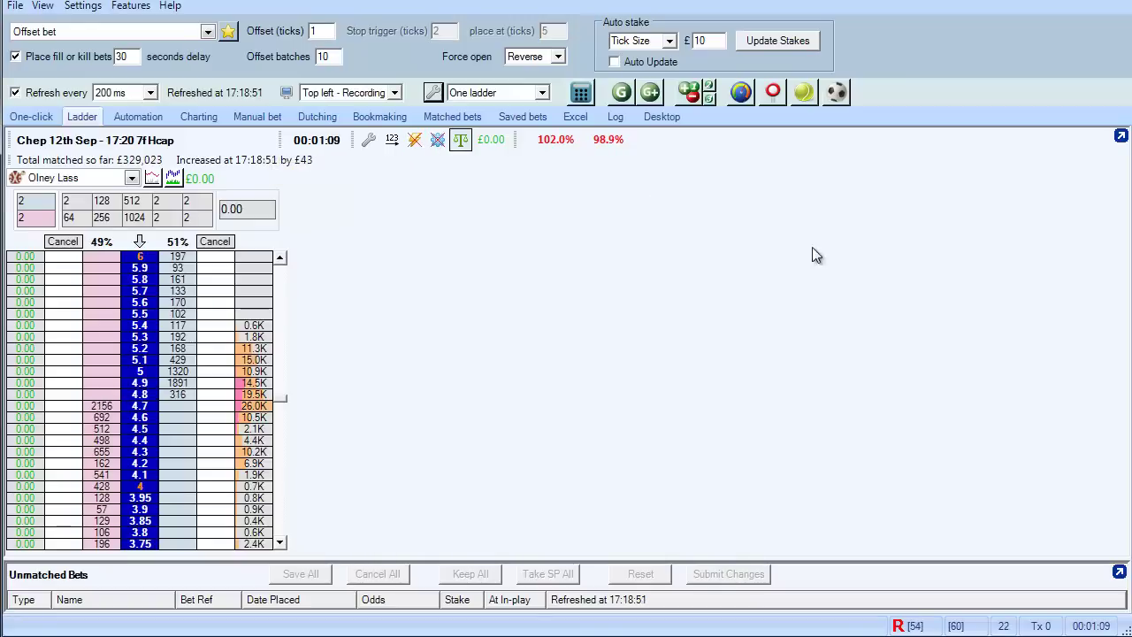
Step: Pop the Olney Lass ladder into its own window, then shorten, raise and enlarge it
click(1120, 136)
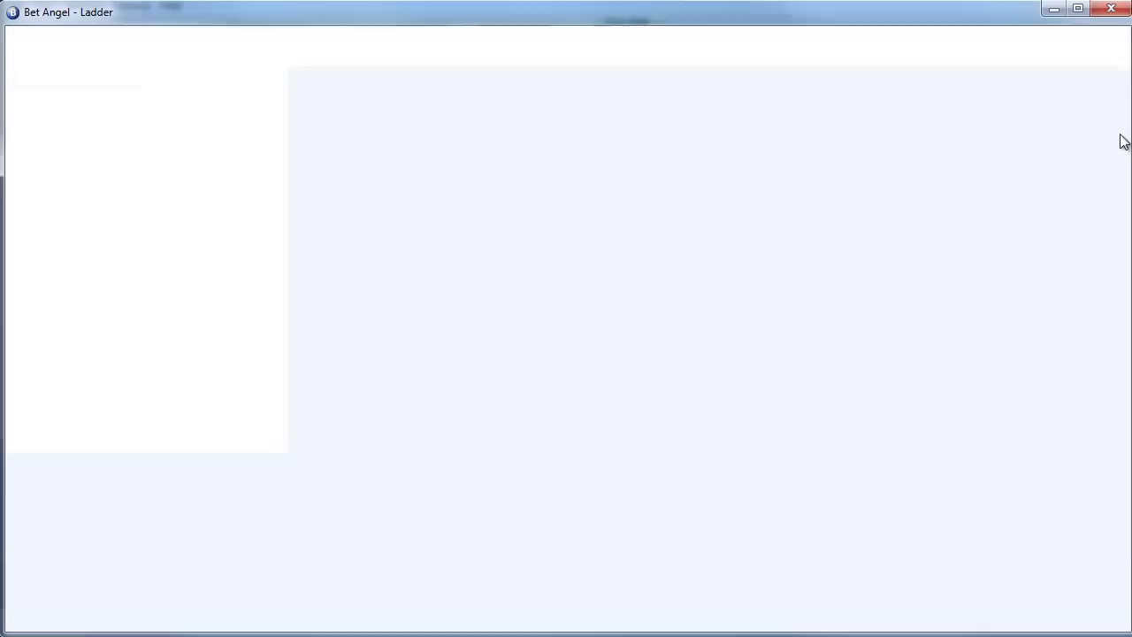
double_click(784, 18)
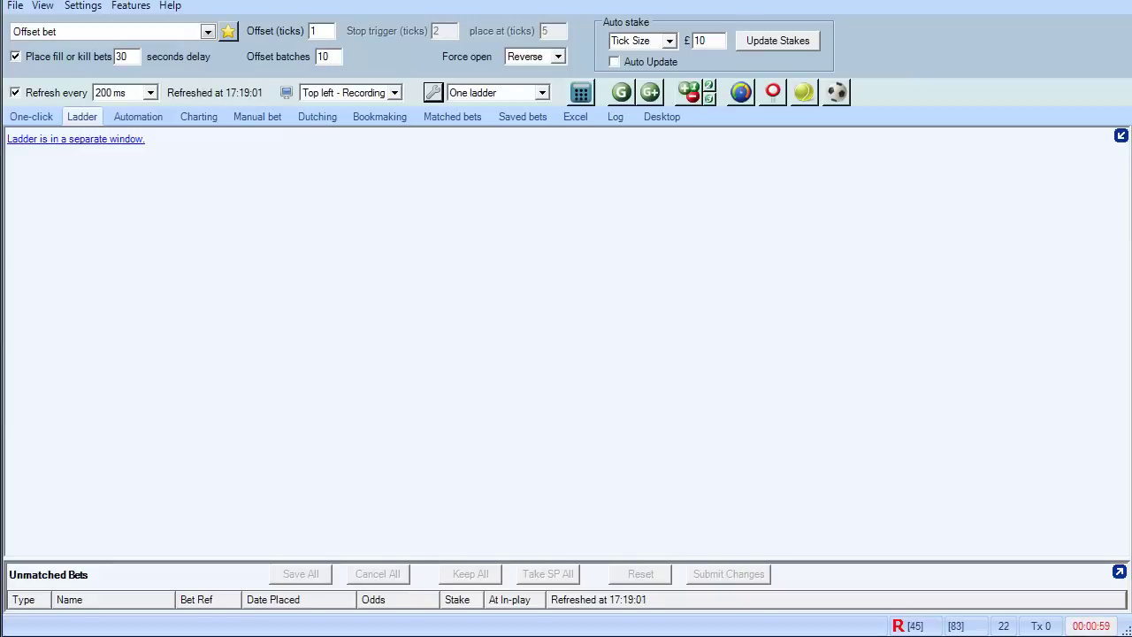
key(alt+Tab)
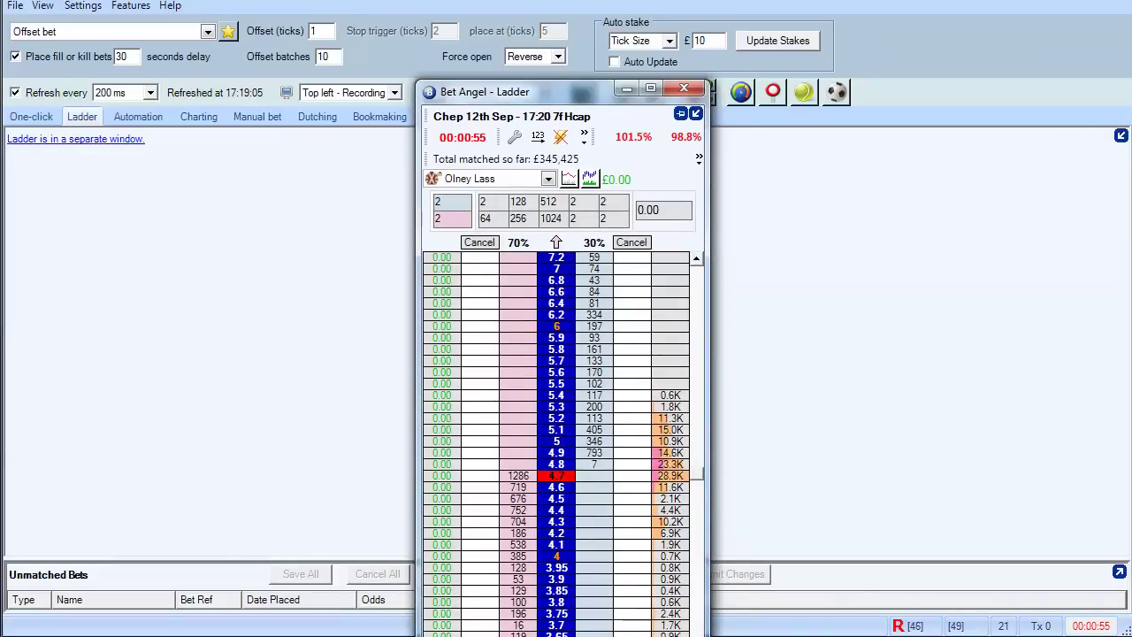
drag(570, 635, 575, 550)
drag(626, 95, 603, 24)
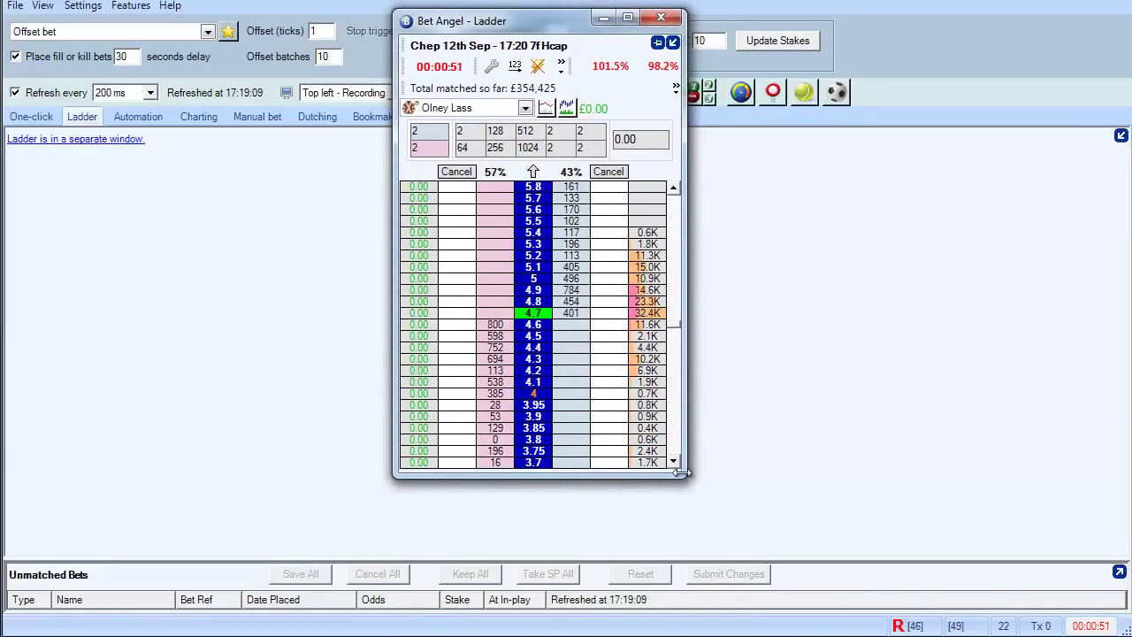
mouse_move(682, 476)
mouse_down()
mouse_move(694, 541)
mouse_move(683, 551)
mouse_up()
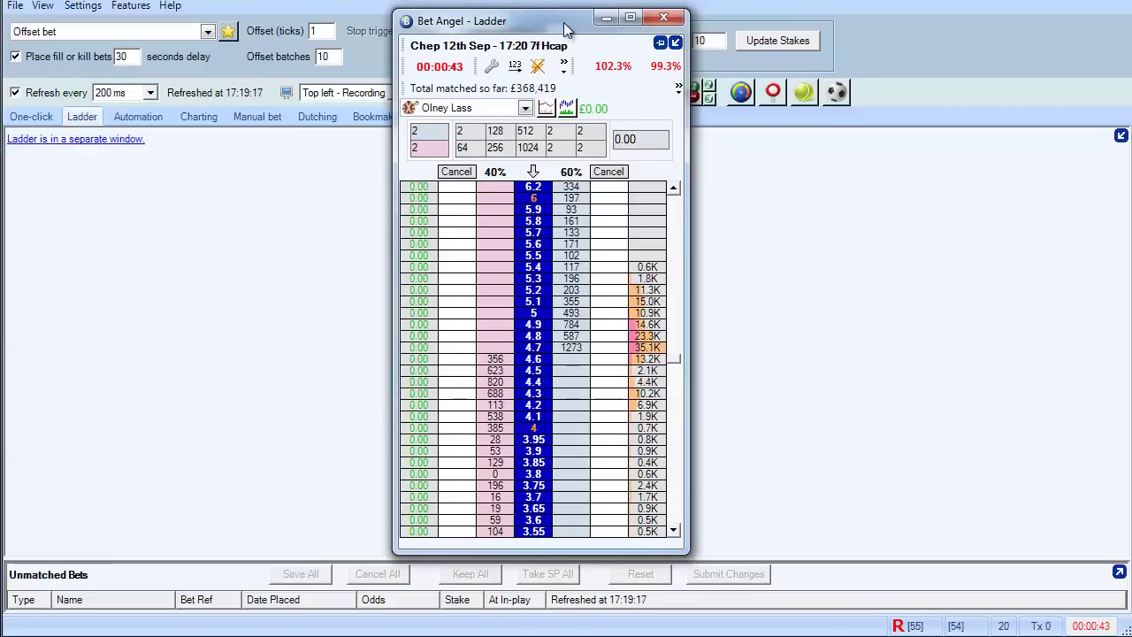
Step: Send the floating ladder window behind the main Bet Angel window
click(339, 305)
click(120, 144)
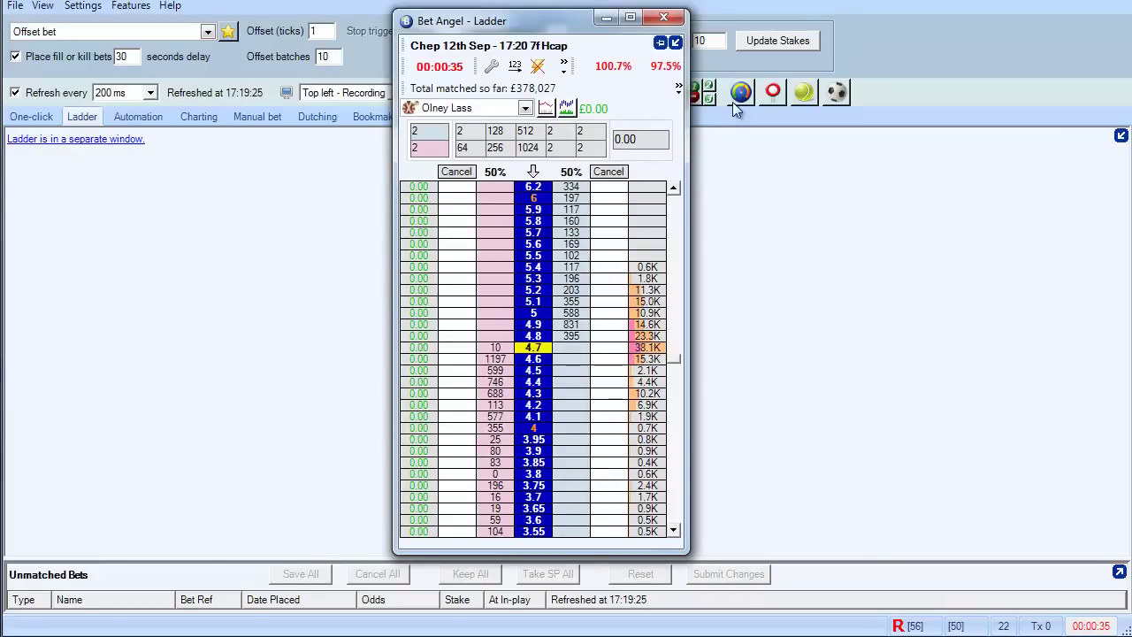
click(703, 115)
Step: Load Wolv 17:30 from Guardian and move its floating ladder toward the right
click(621, 96)
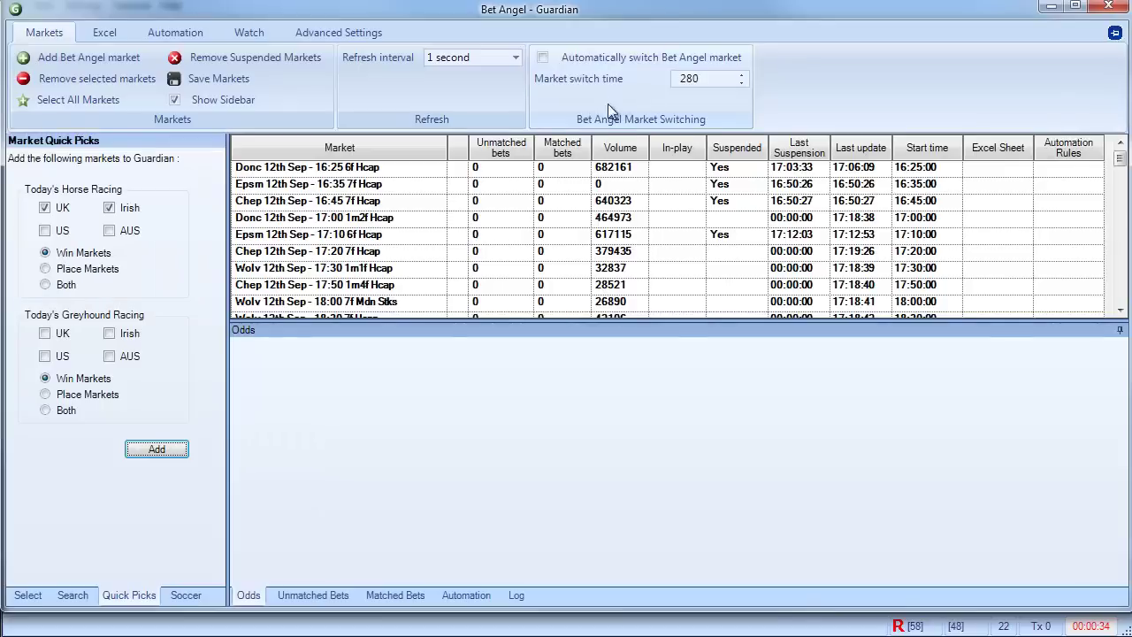
double_click(397, 267)
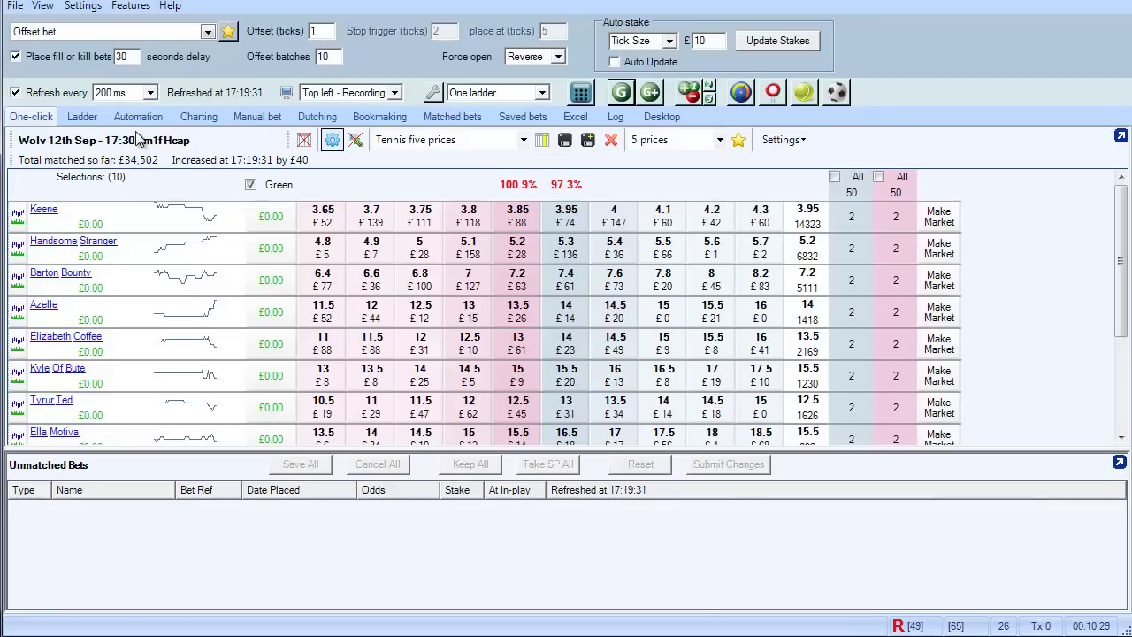
click(82, 116)
click(91, 139)
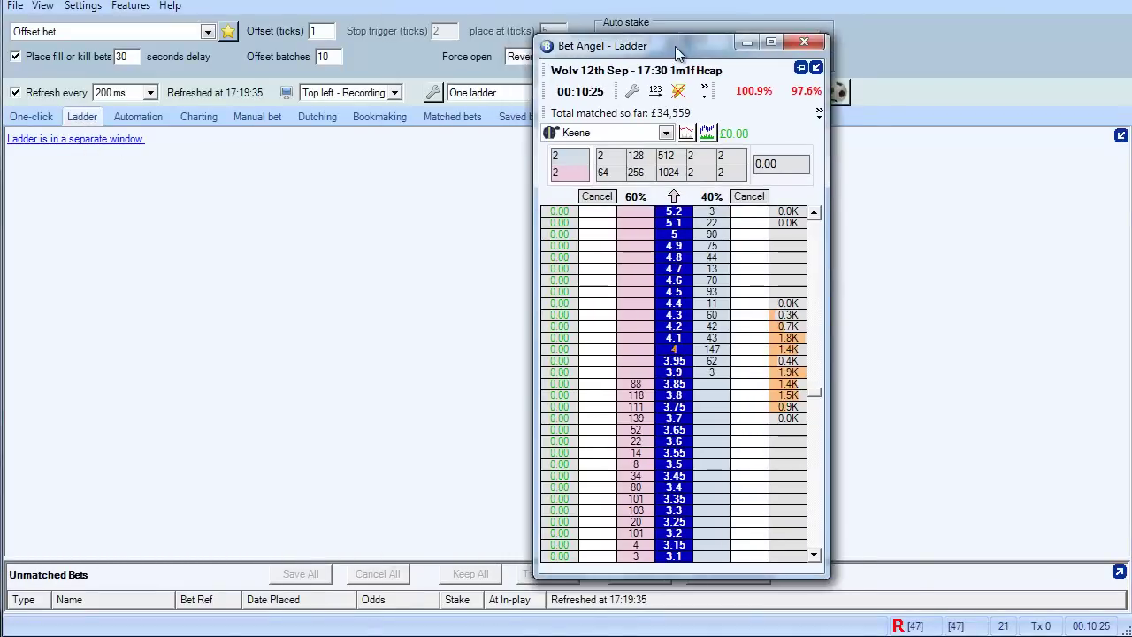
mouse_move(546, 29)
mouse_down()
mouse_move(724, 54)
mouse_move(906, 24)
mouse_up()
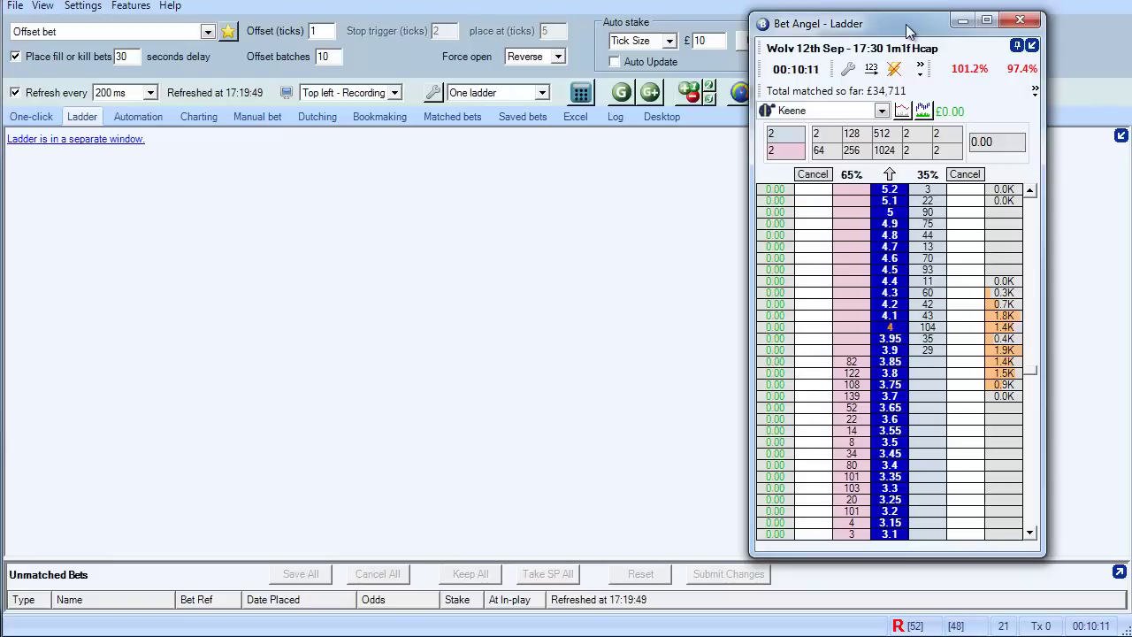
Step: In File > Select Market, expand Horse Racing - Todays Card and right-click 17:50 Chep
click(18, 7)
click(62, 27)
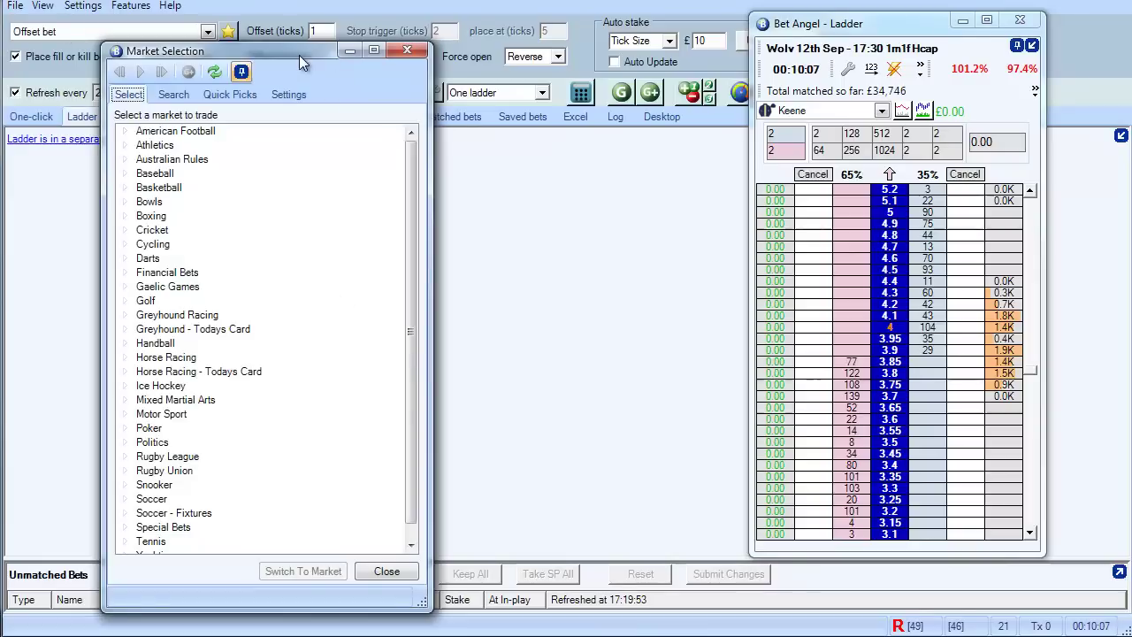
drag(299, 55, 360, 23)
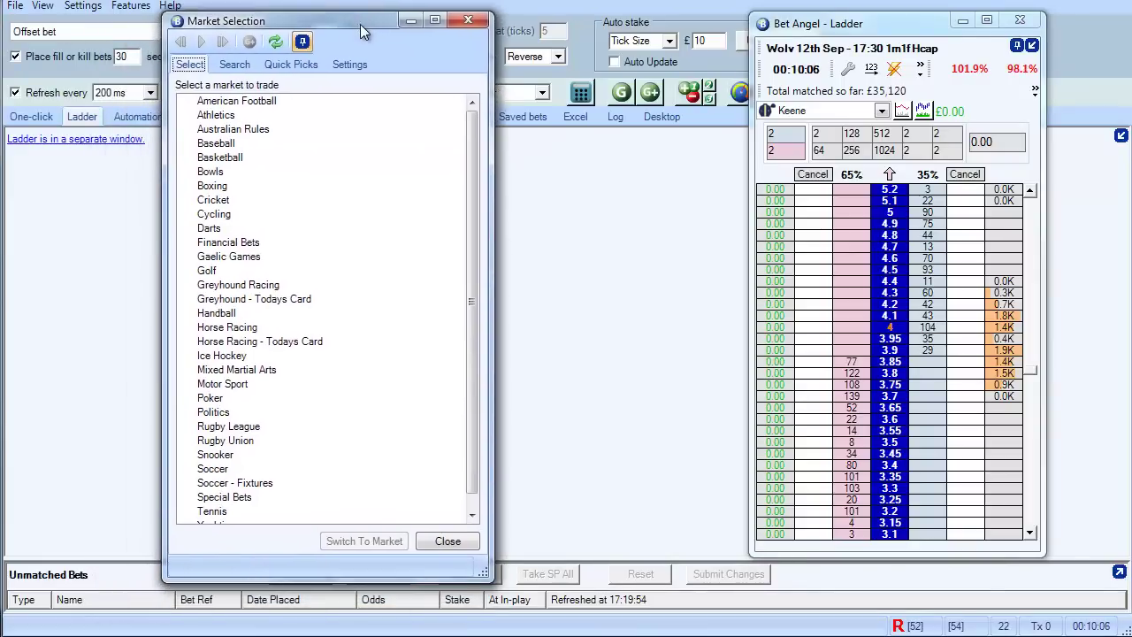
double_click(300, 343)
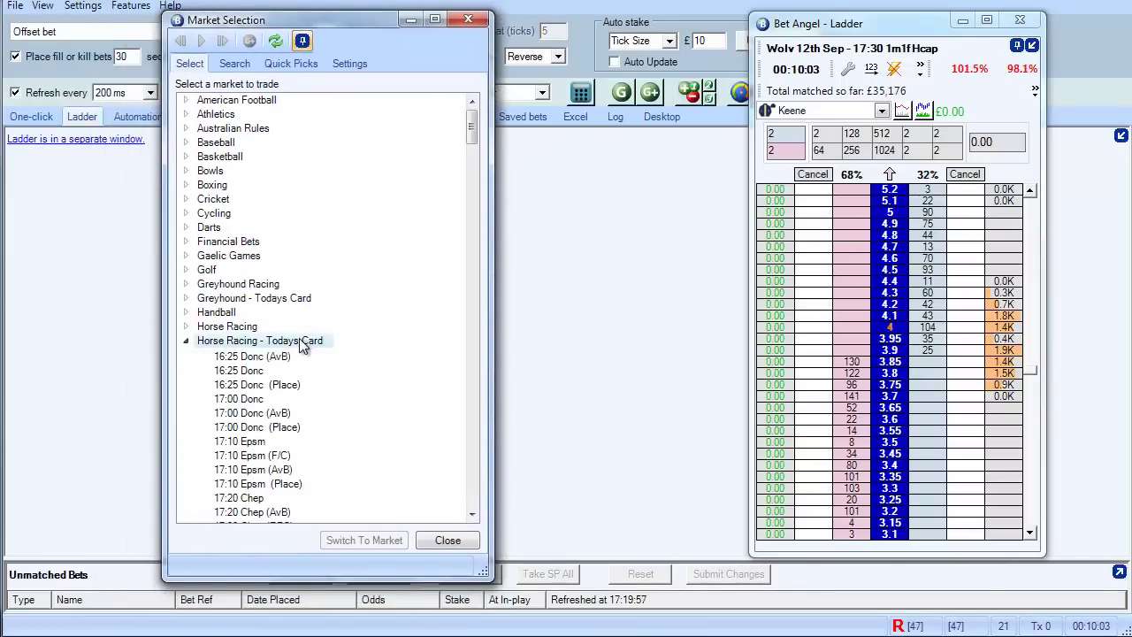
scroll(301, 345, down, 1)
scroll(300, 345, down, 1)
scroll(301, 345, down, 3)
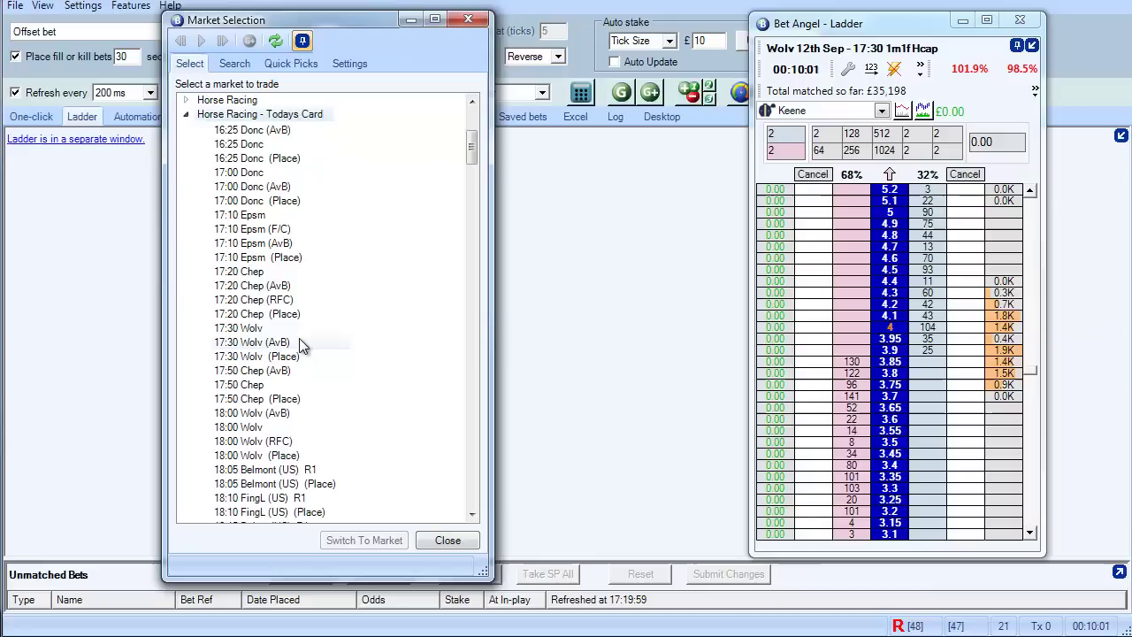
right_click(248, 387)
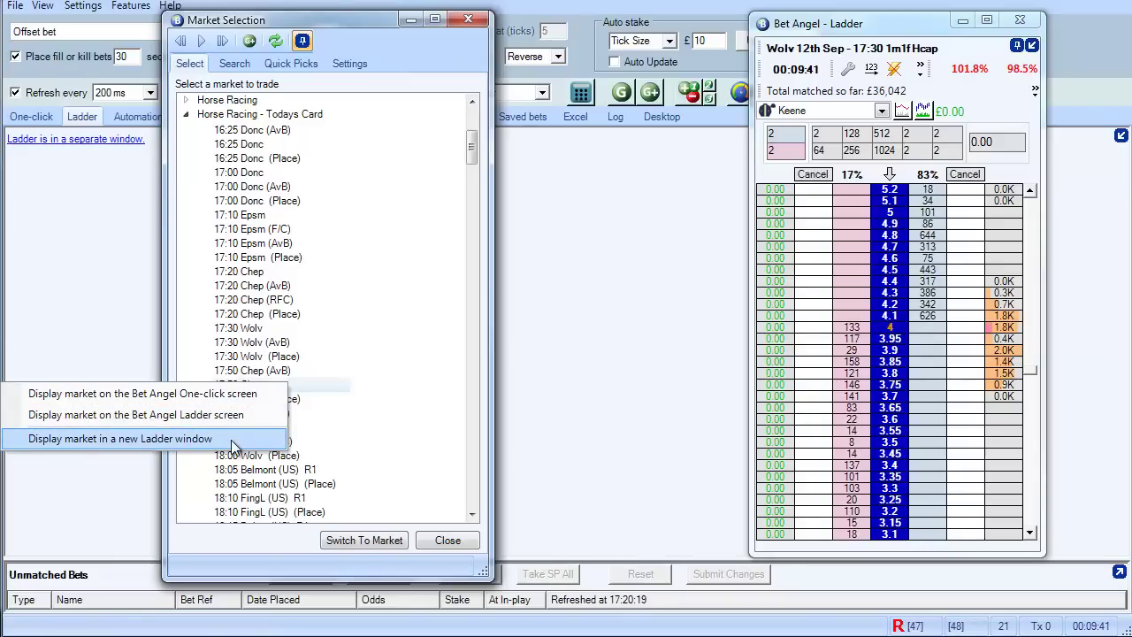
Step: Show 17:50 Chep in a new ladder window placed between the others
click(230, 439)
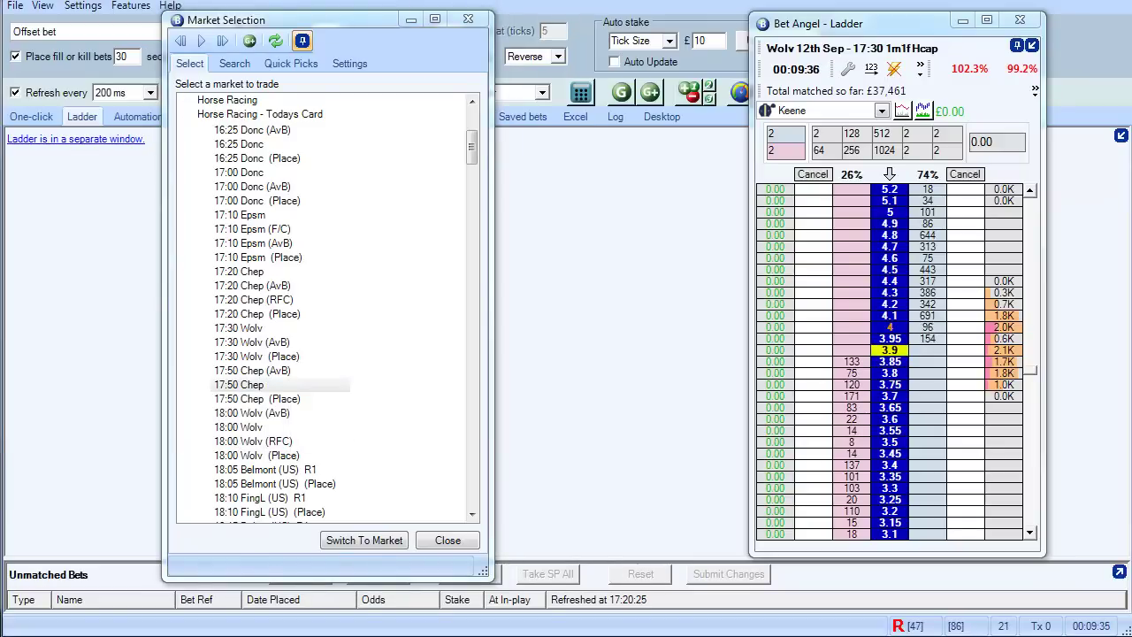
drag(468, 324, 608, 18)
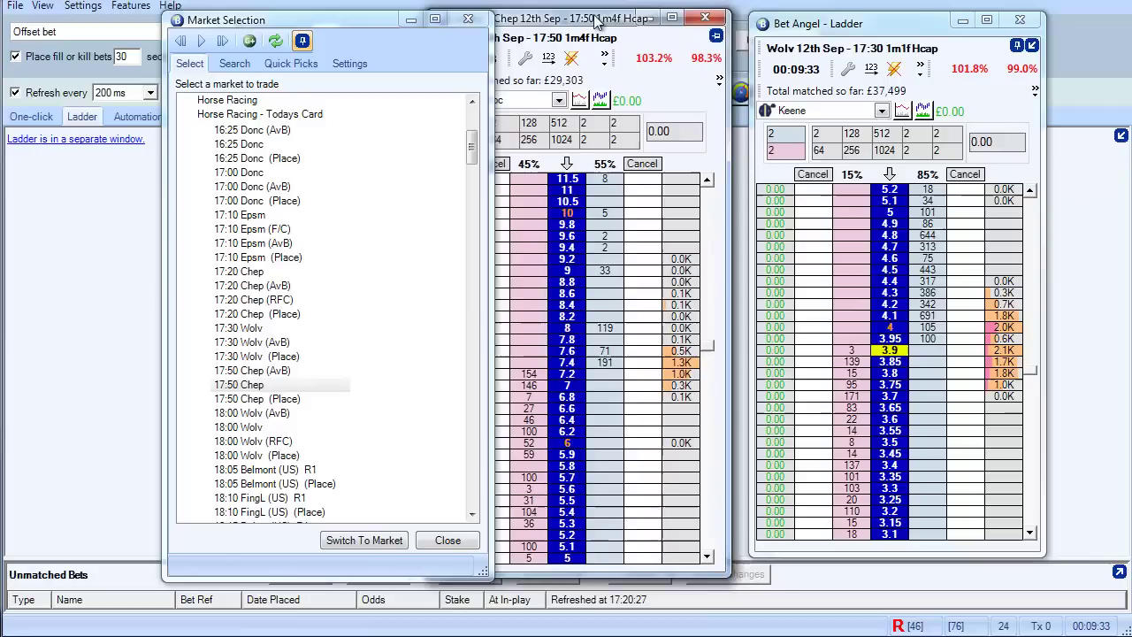
drag(291, 19, 191, 18)
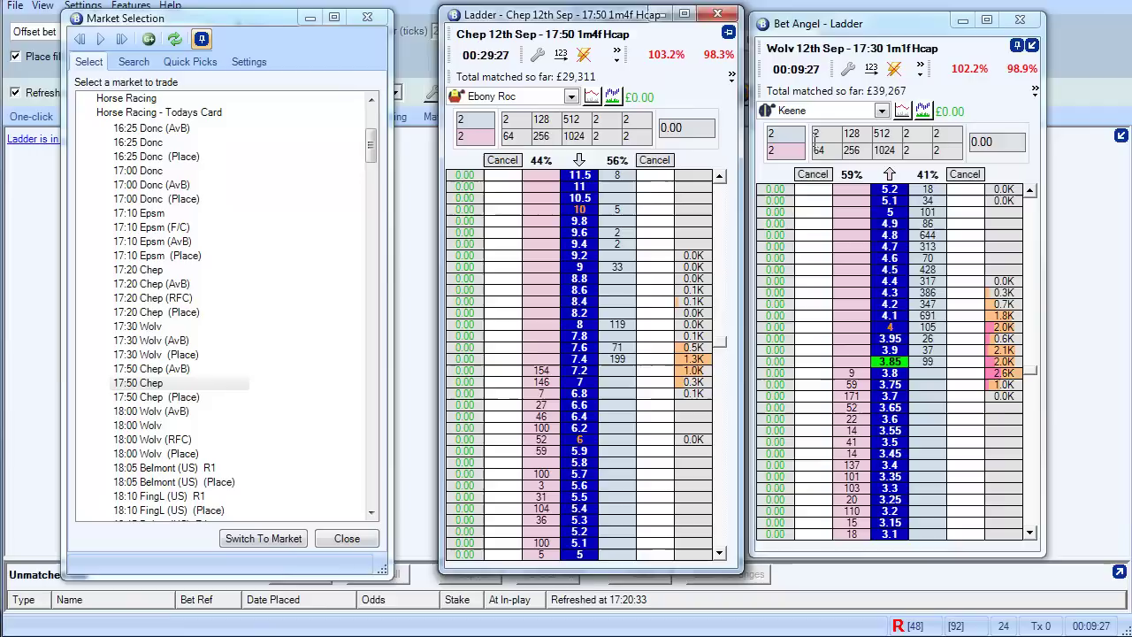
click(619, 350)
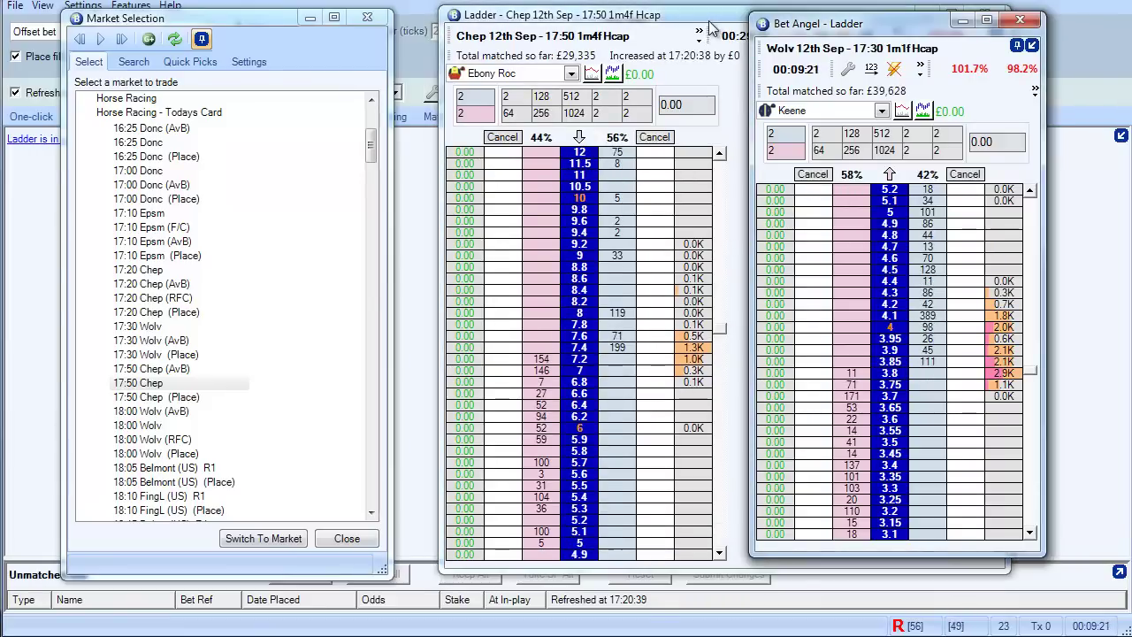
Step: Close the Market Selection list and move and widen the Chep 17:50 ladder window
drag(697, 18, 440, 19)
click(367, 18)
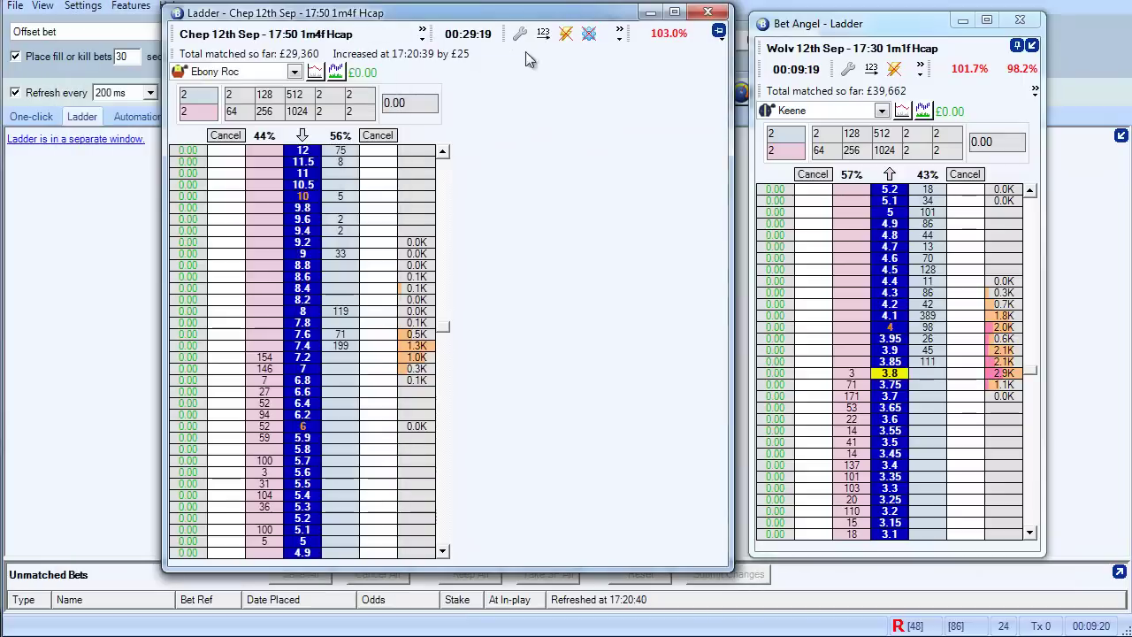
click(571, 39)
click(642, 43)
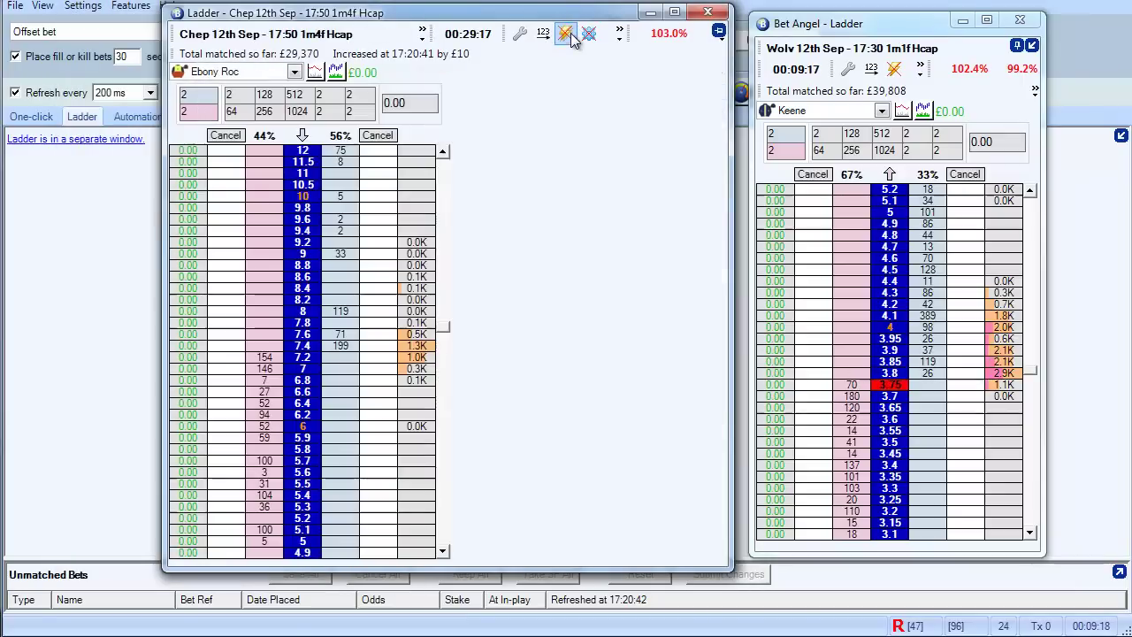
drag(724, 181, 947, 177)
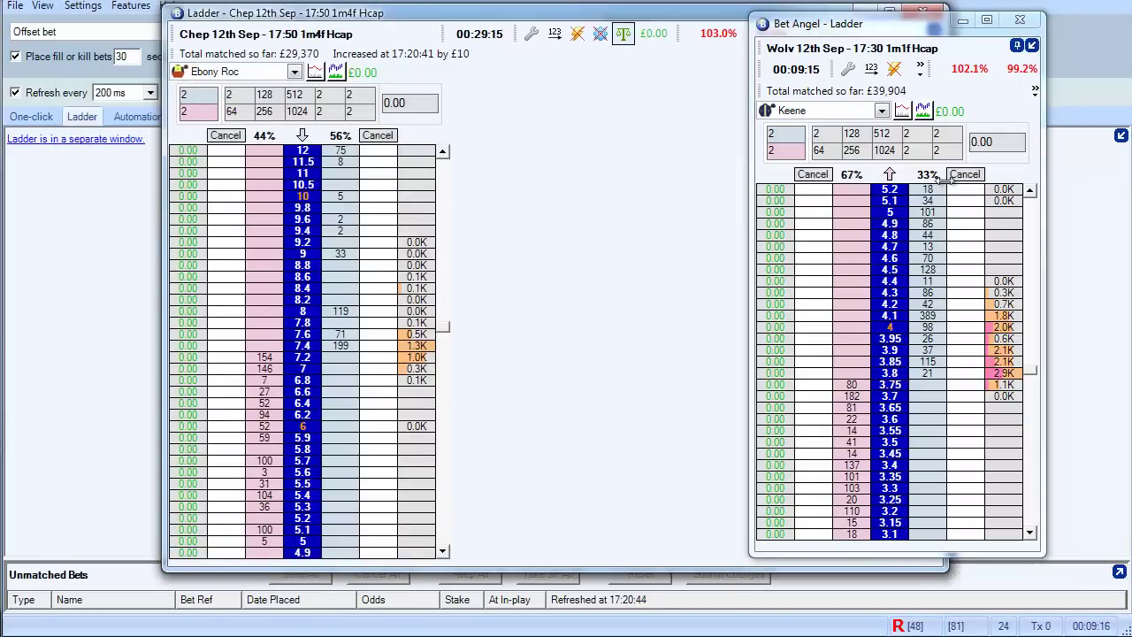
Step: Turn the Chep ladder's chart panel off, then shrink it and move it far left
click(579, 35)
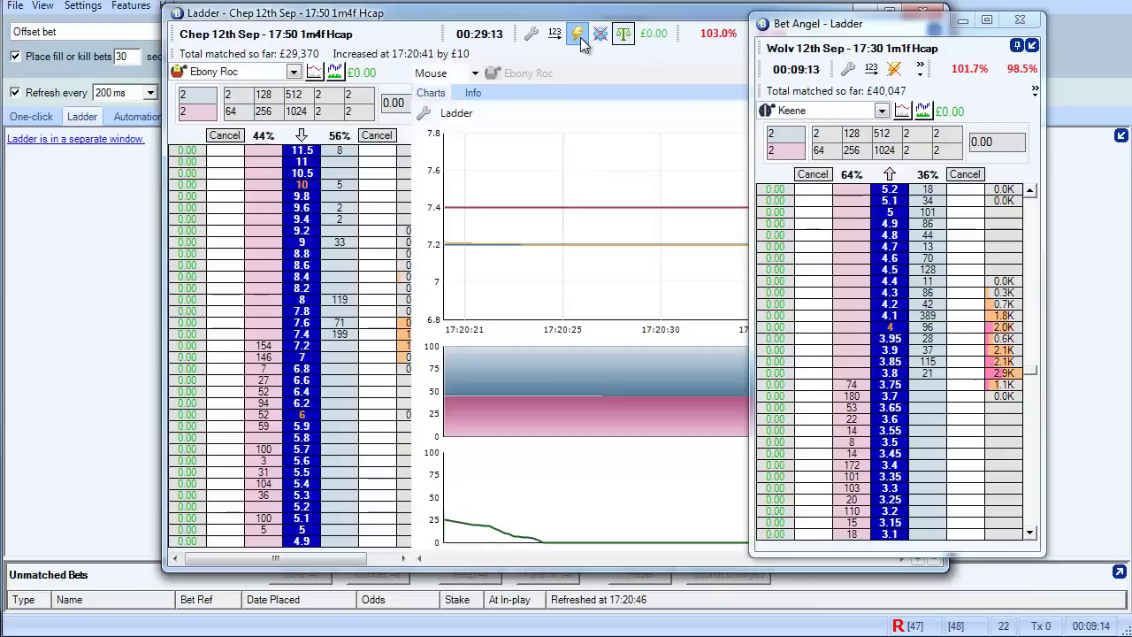
click(579, 37)
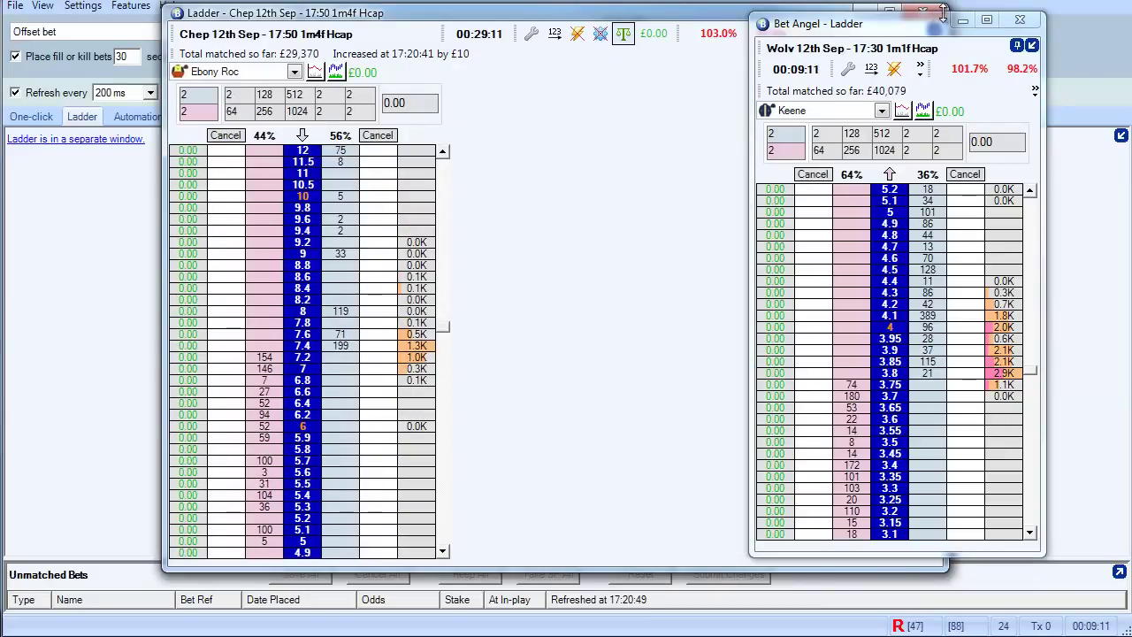
drag(945, 7, 469, 36)
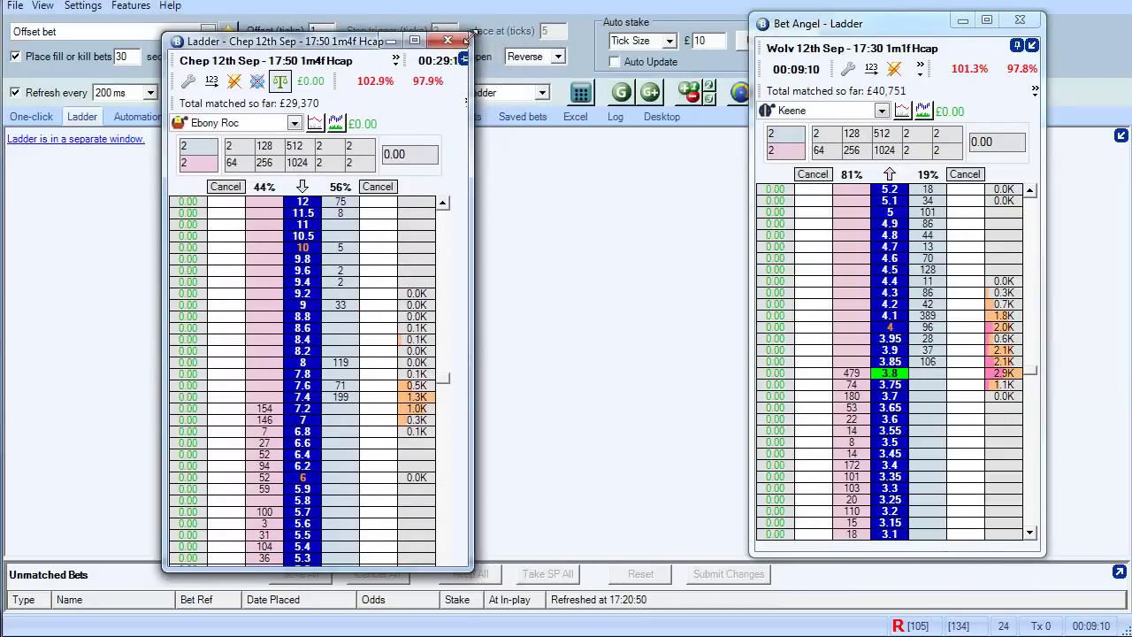
drag(337, 43, 677, 92)
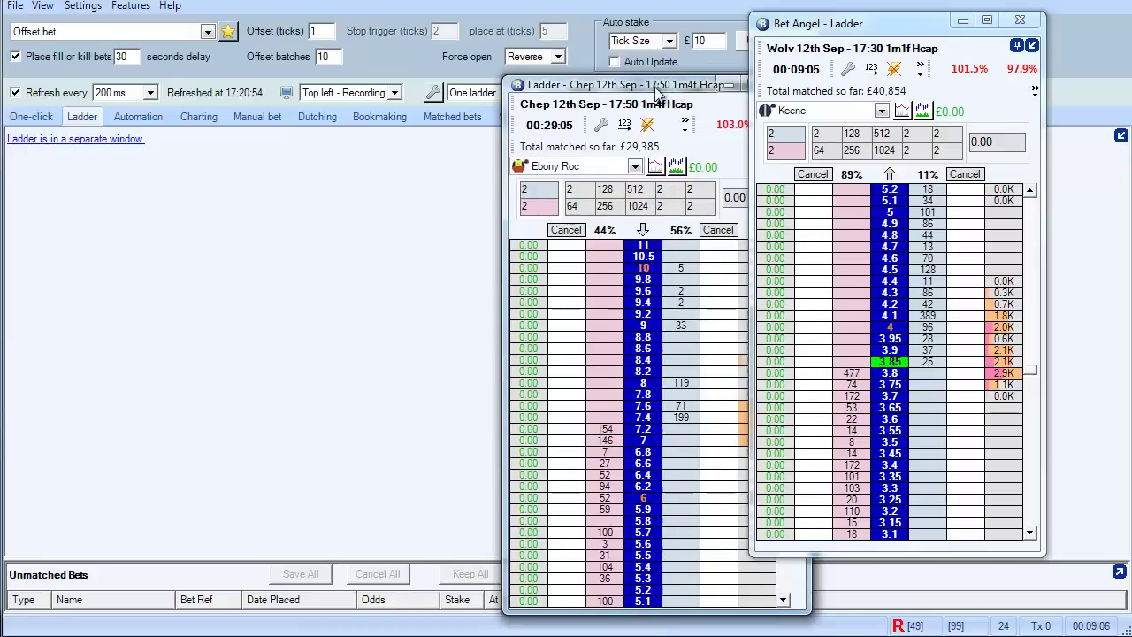
drag(656, 92, 210, 38)
Step: From Guardian, open the Wolv 18:00 7f Mdn Stks race in a new ladder window
click(623, 97)
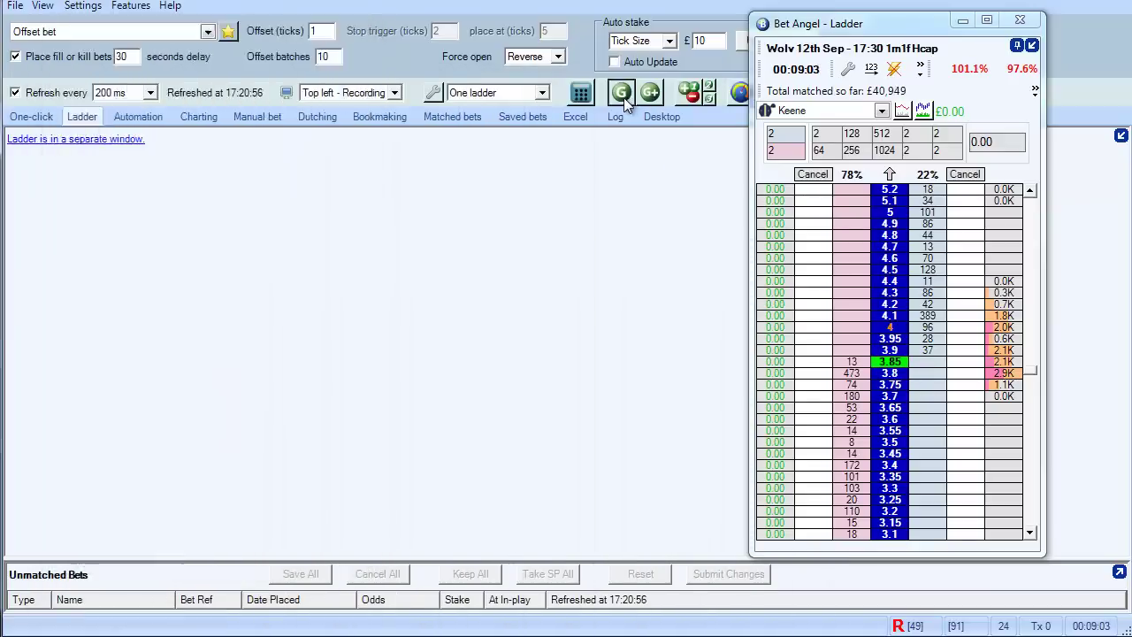
click(334, 303)
scroll(334, 305, down, 3)
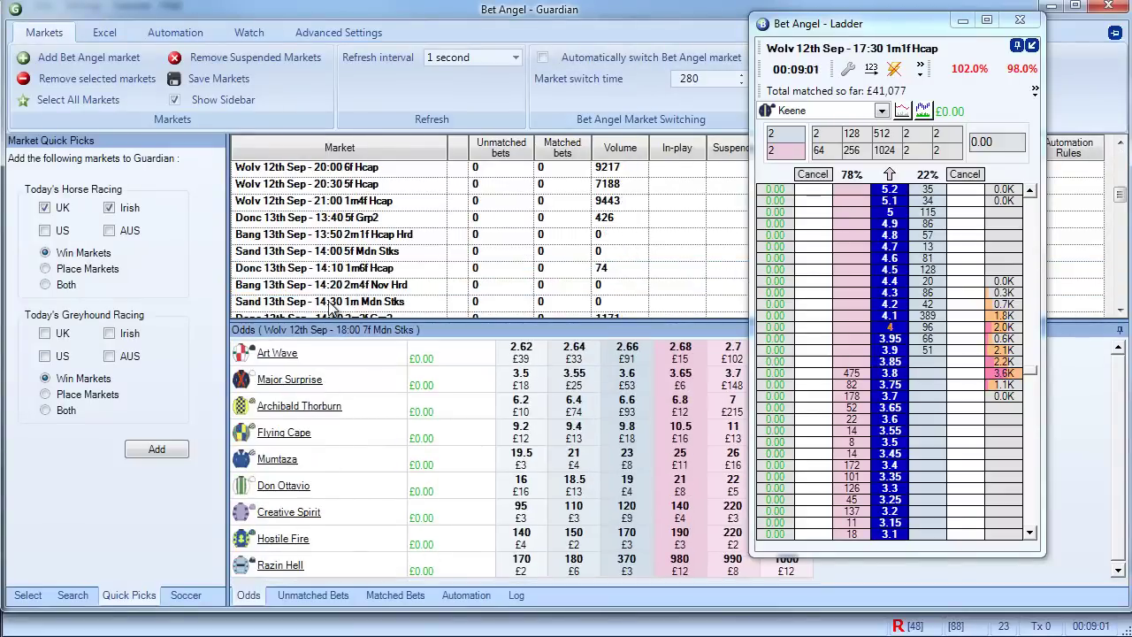
scroll(346, 251, up, 2)
scroll(345, 251, up, 1)
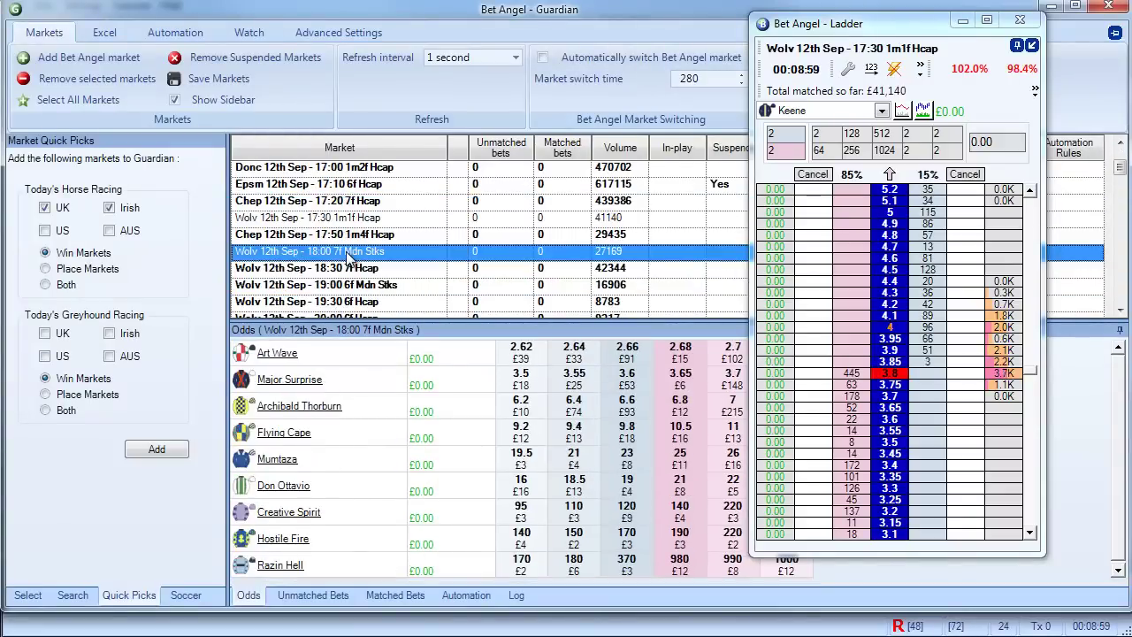
right_click(346, 251)
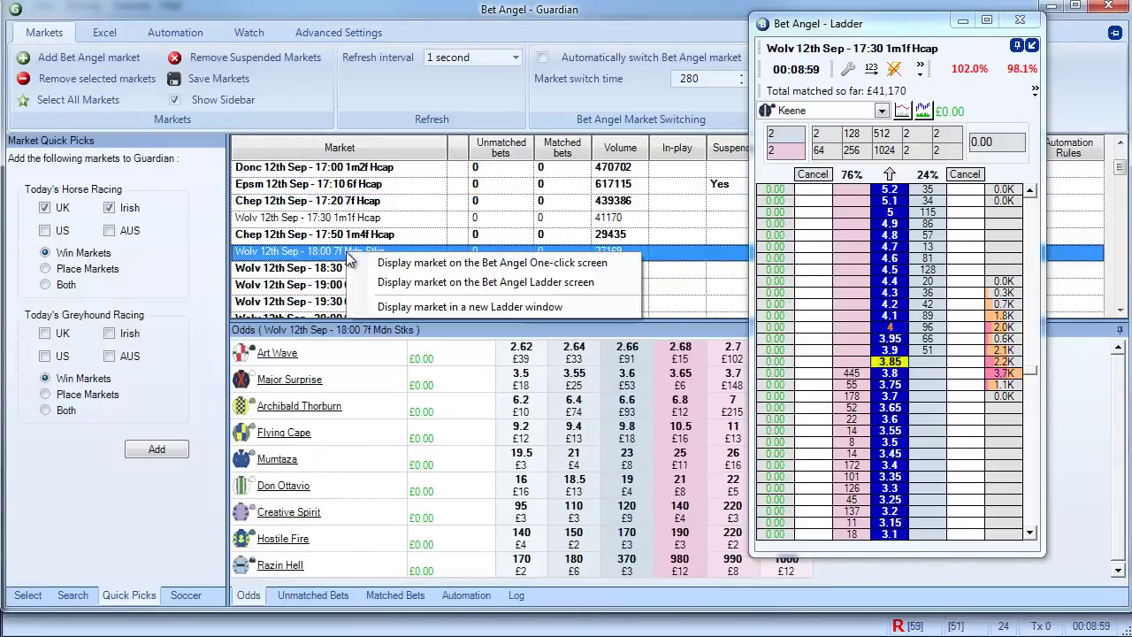
click(427, 309)
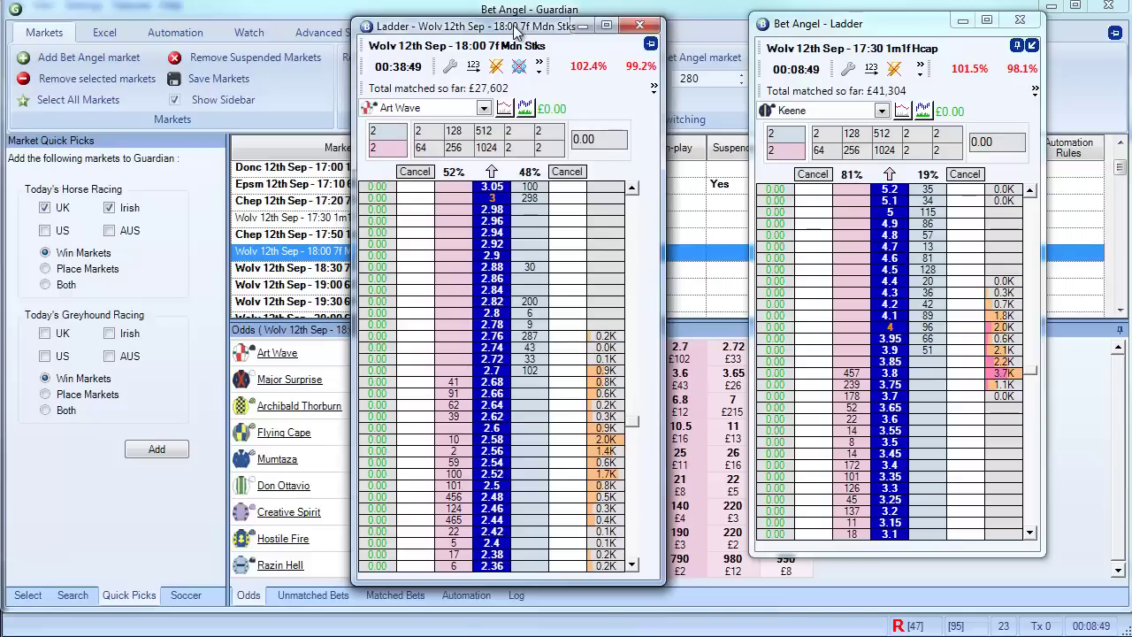
Step: Nudge the Wolv 18:00 ladder window into position and shorten it from the bottom
drag(527, 27, 580, 22)
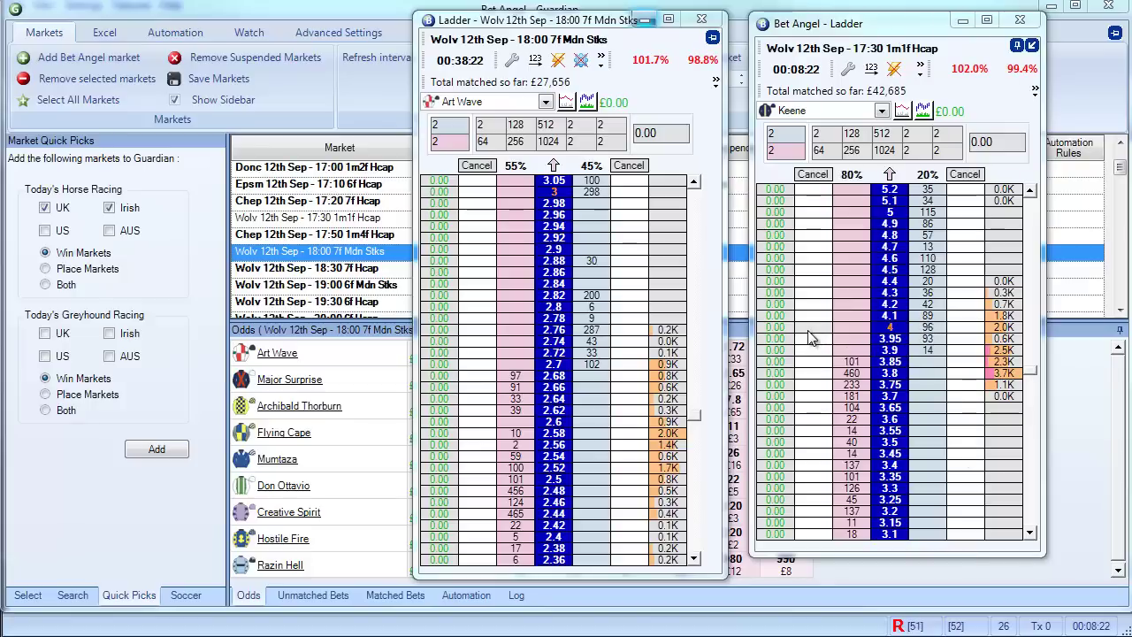
mouse_move(555, 22)
mouse_down()
mouse_move(405, 28)
mouse_move(591, 22)
mouse_up()
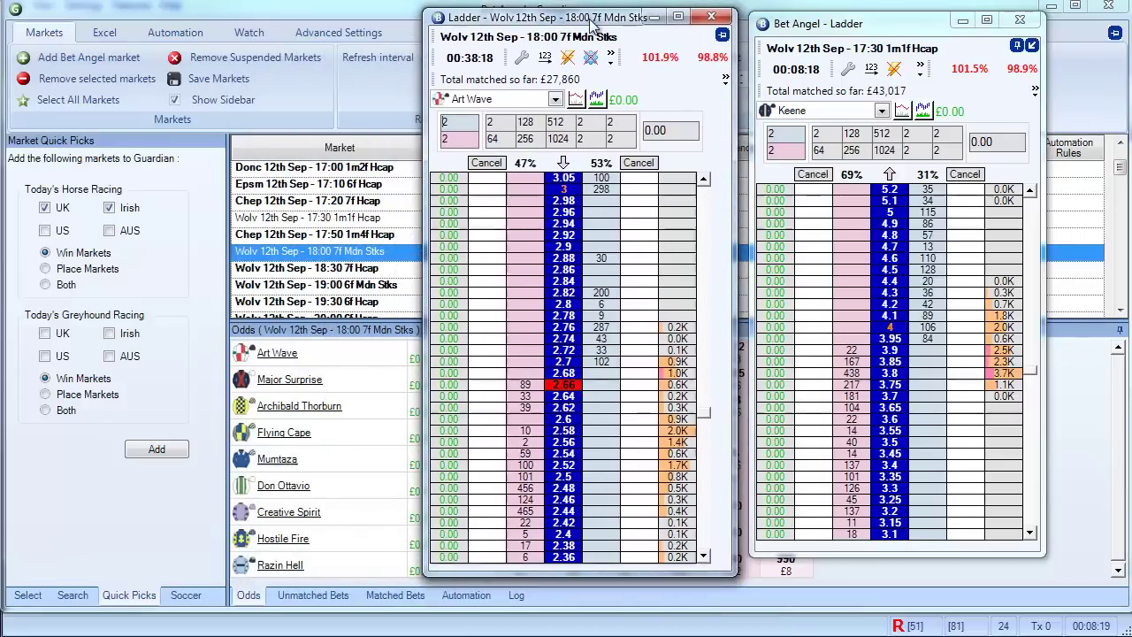
drag(739, 577, 733, 550)
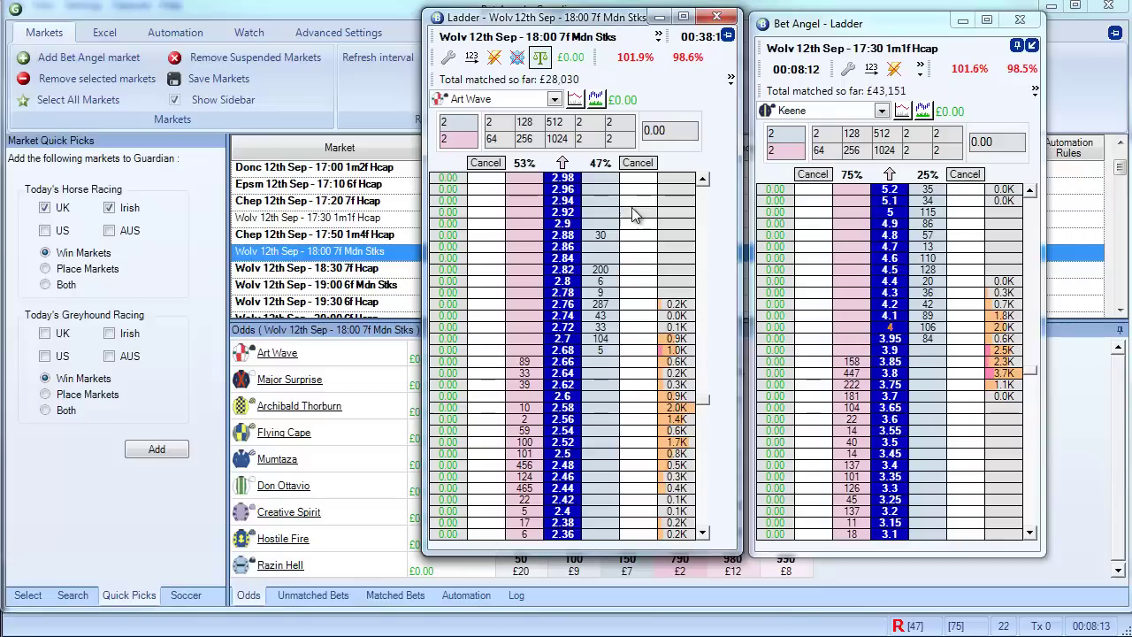
Step: Move the Wolv 18:00 ladder to the left, then narrow it beside the Guardian grid
drag(601, 17, 285, 31)
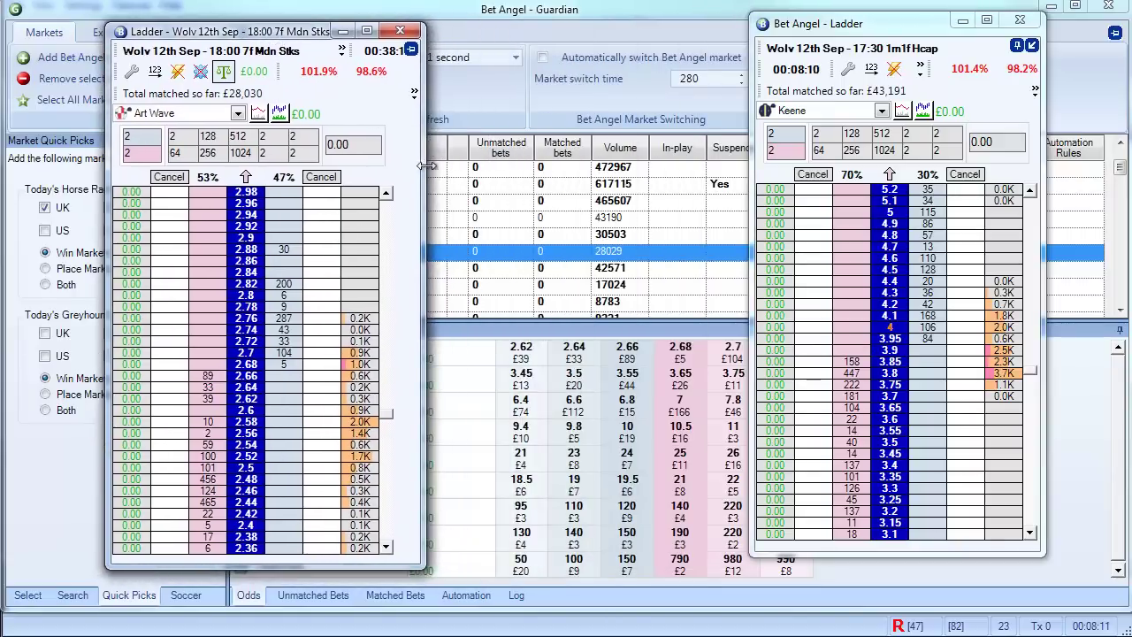
drag(425, 167, 681, 168)
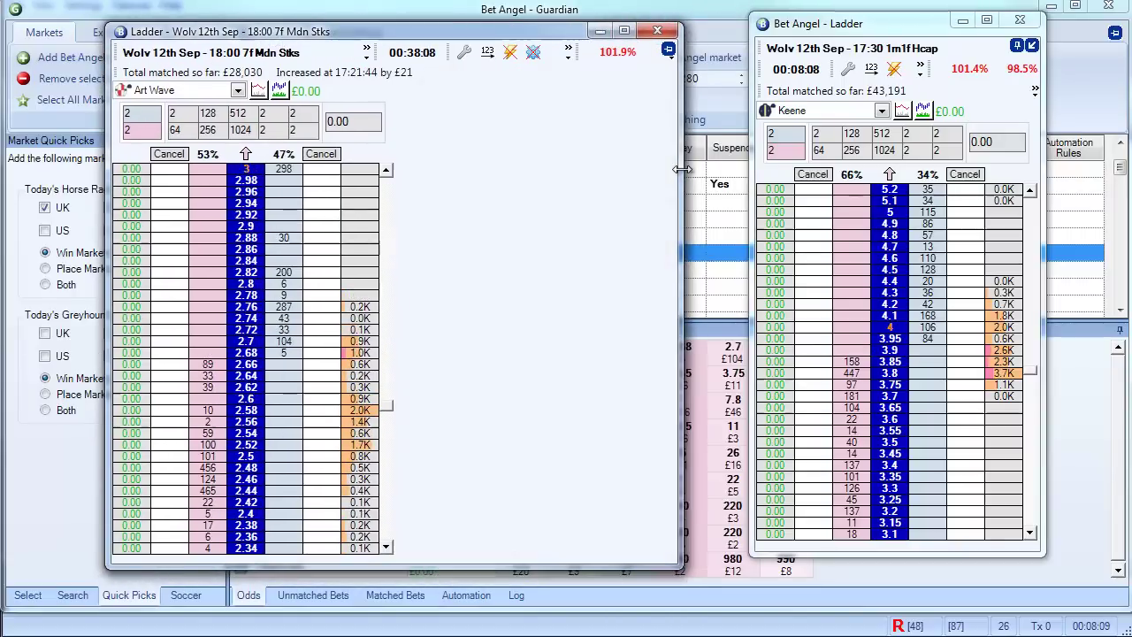
click(914, 51)
drag(683, 192, 449, 206)
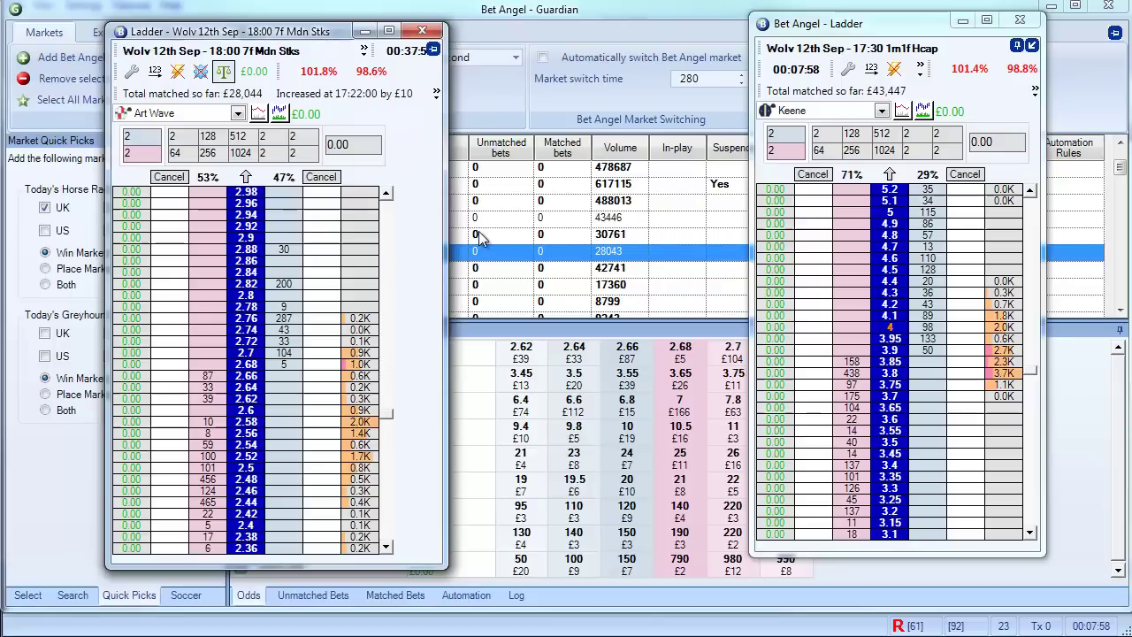
drag(445, 207, 408, 205)
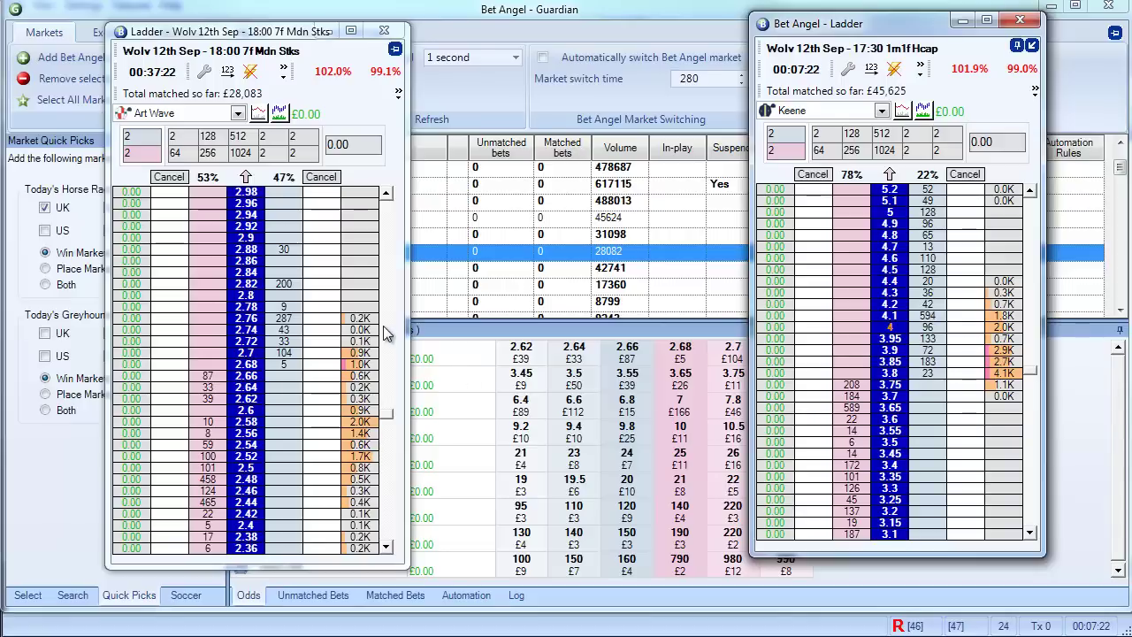
Step: Close the Wolv 18:00 and 17:30 ladder windows, check Guardian's race menus, then close Guardian
click(384, 31)
click(1020, 19)
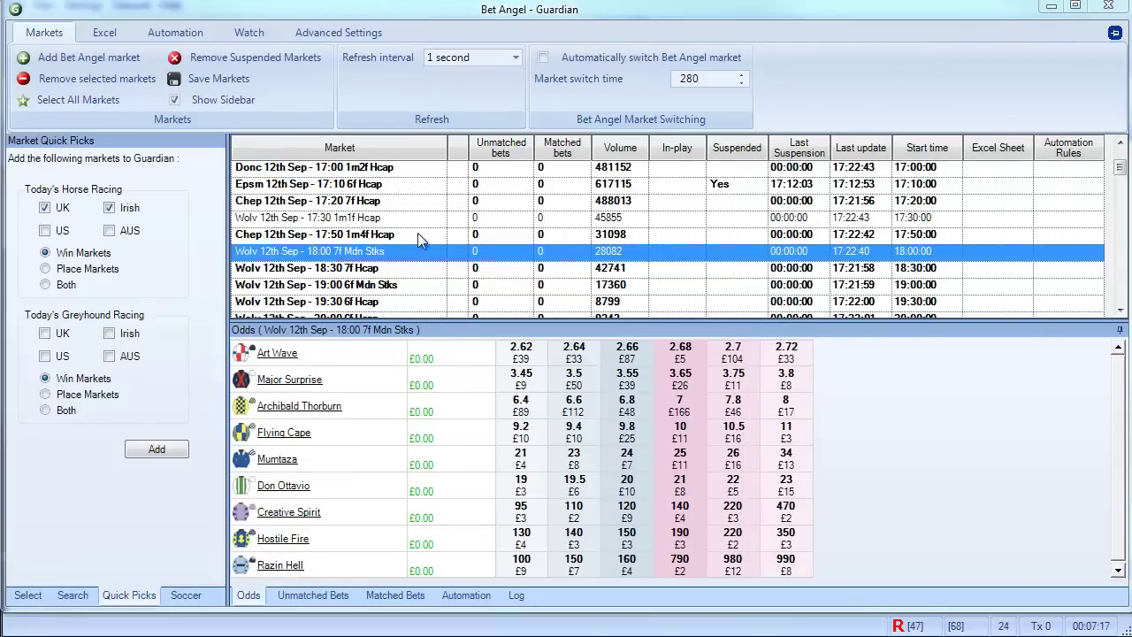
right_click(358, 220)
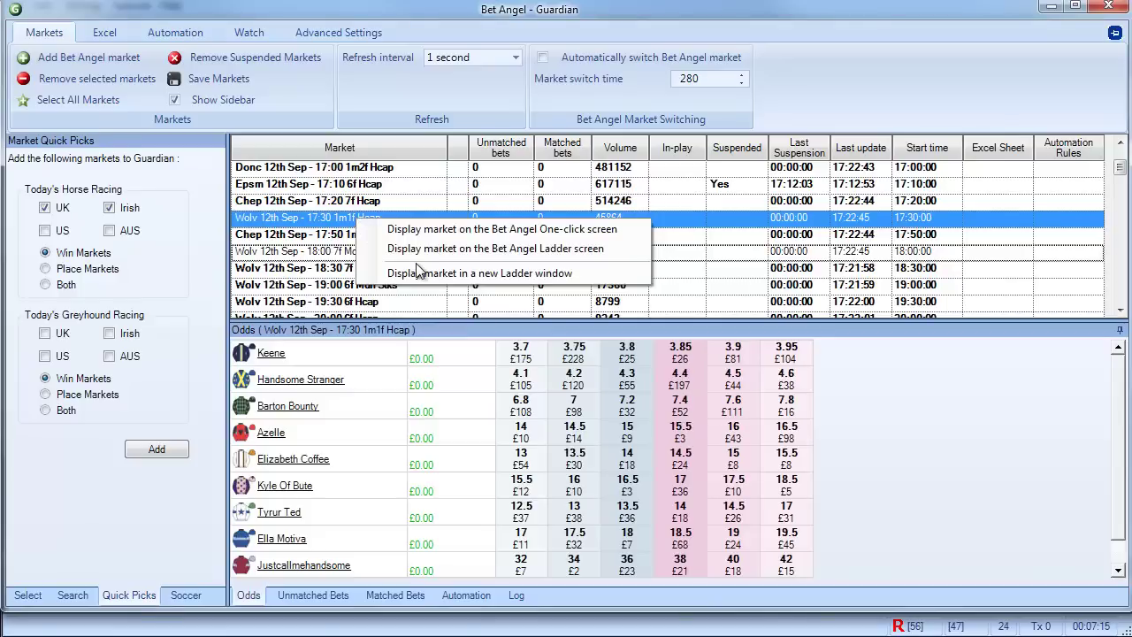
right_click(356, 302)
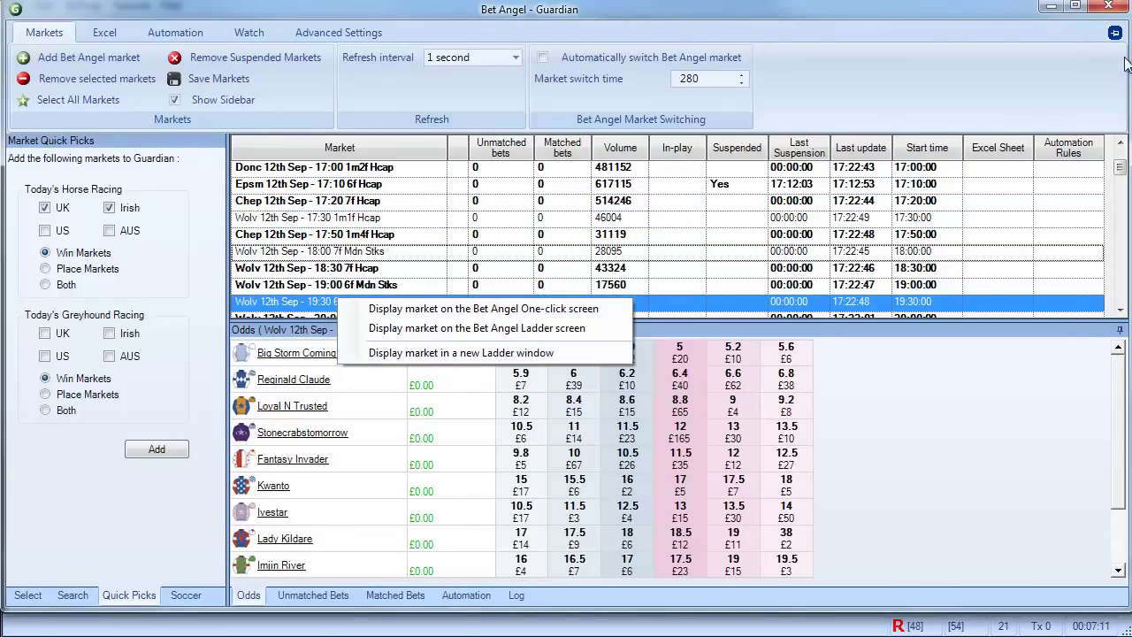
click(1110, 11)
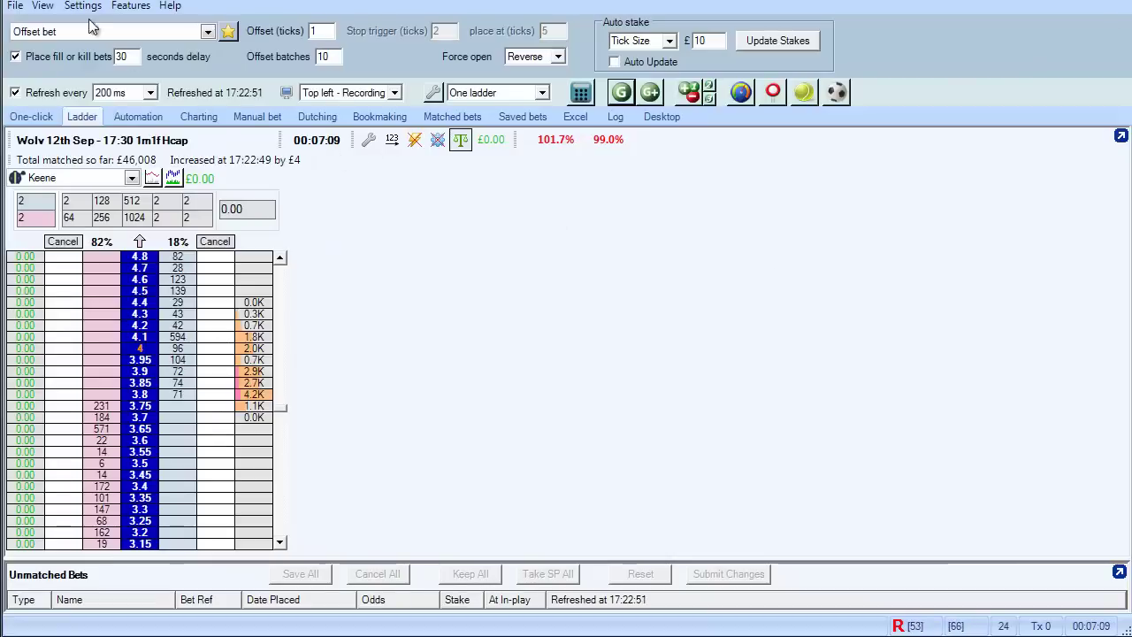
Step: Open the Market Selection list and view the display options for the 17:30 Wolv race
click(16, 9)
mouse_move(60, 25)
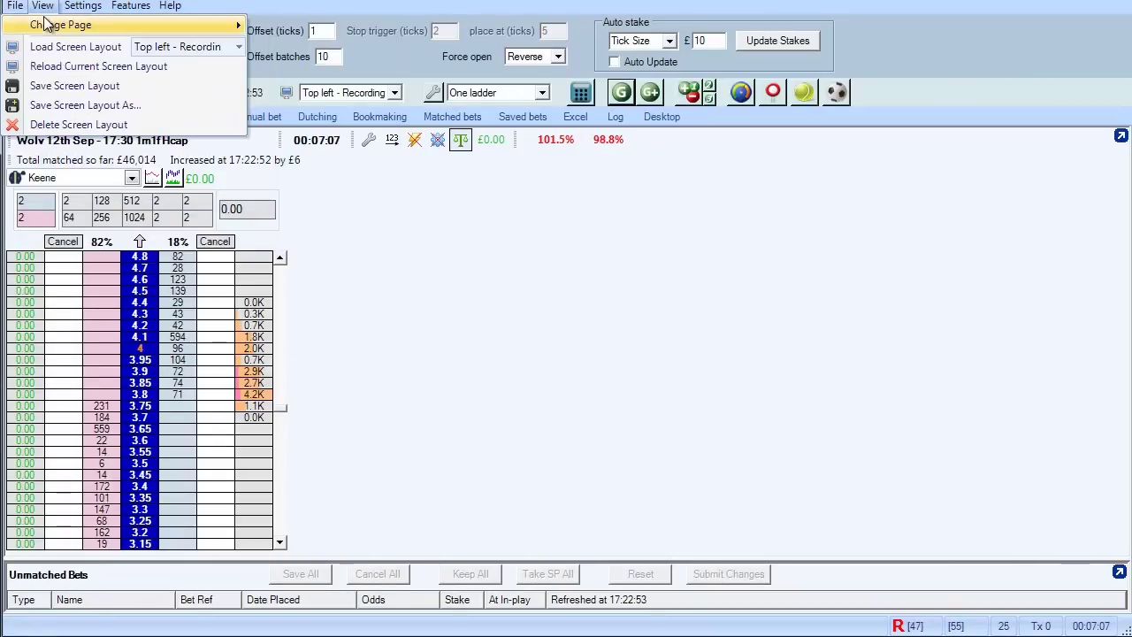
click(53, 24)
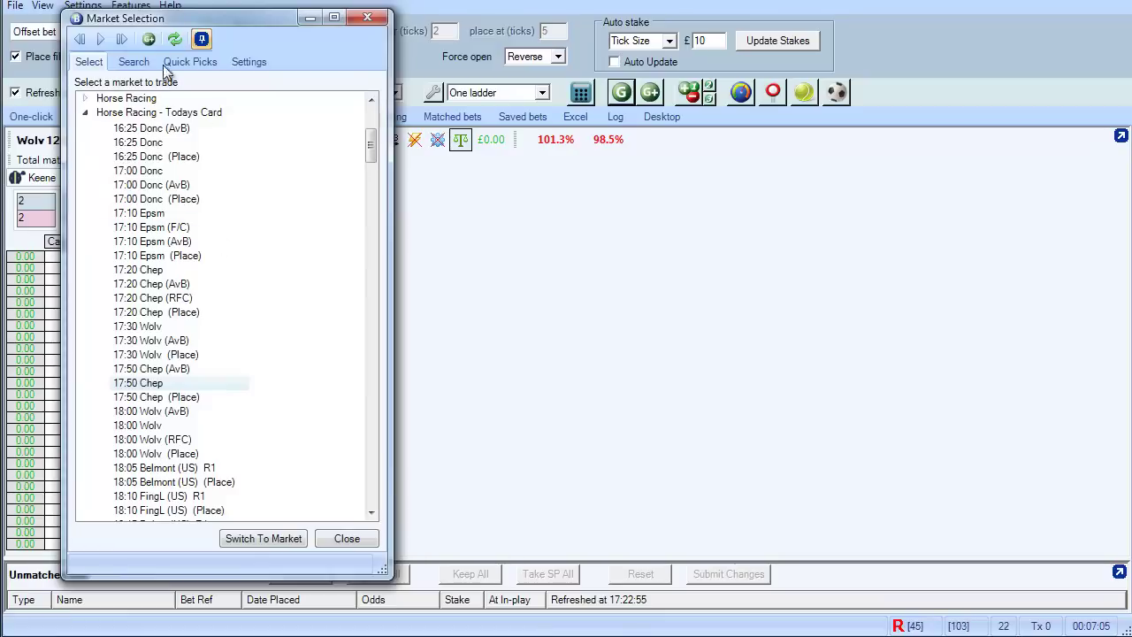
right_click(159, 332)
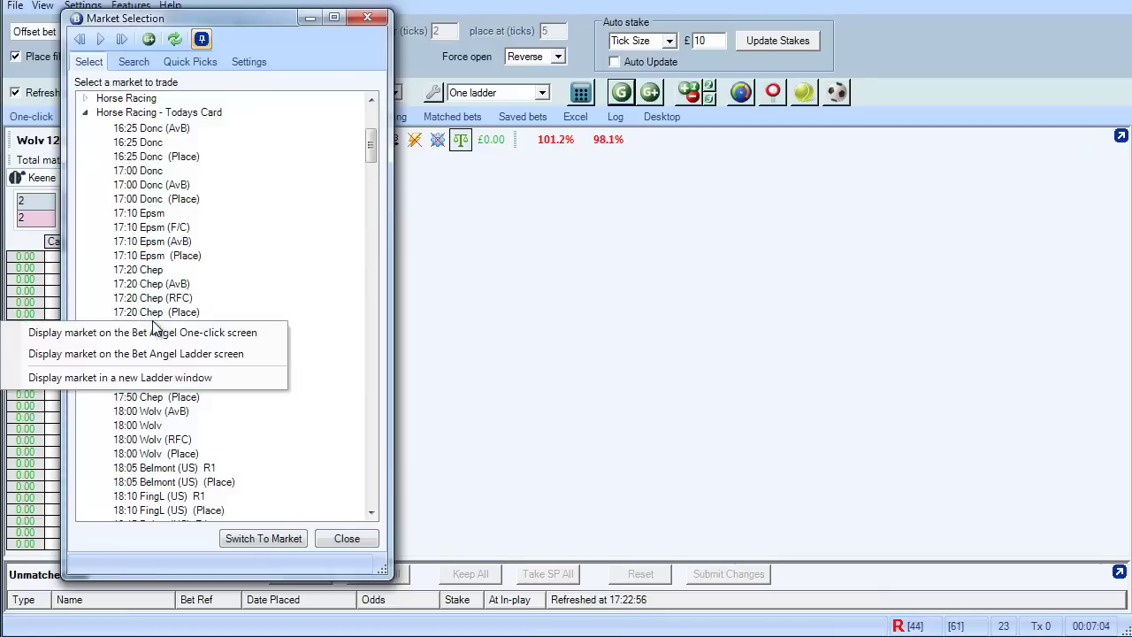
click(155, 458)
scroll(156, 466, down, 2)
scroll(157, 466, down, 2)
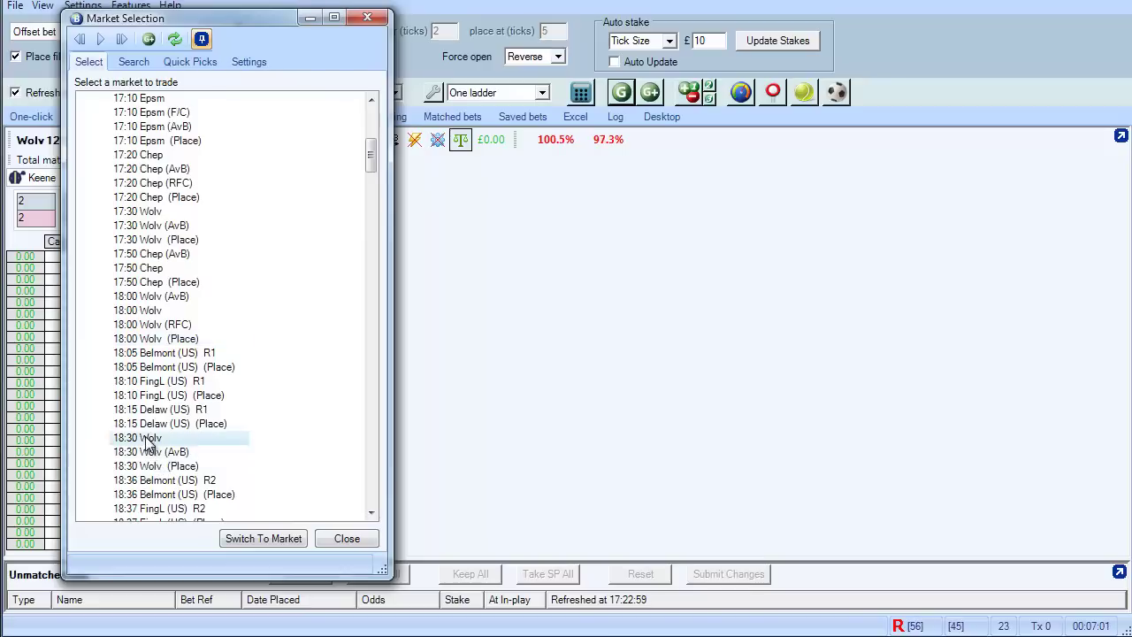
Step: View display options for the 18:30 Wolv and 17:20 Chep races, then centre the list
right_click(145, 436)
click(154, 164)
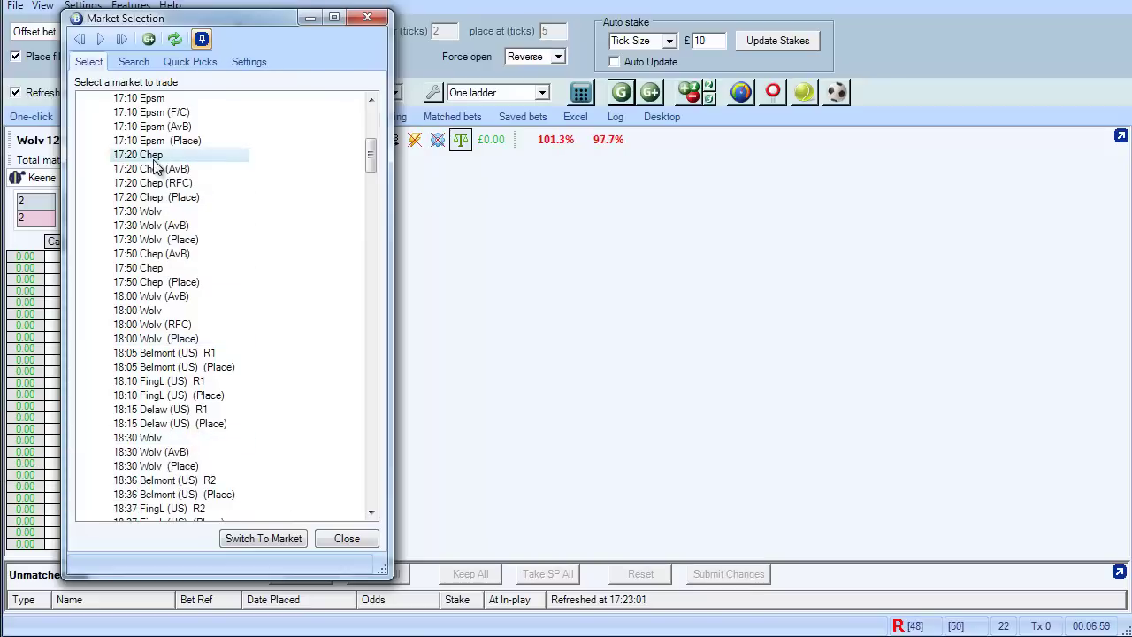
right_click(155, 166)
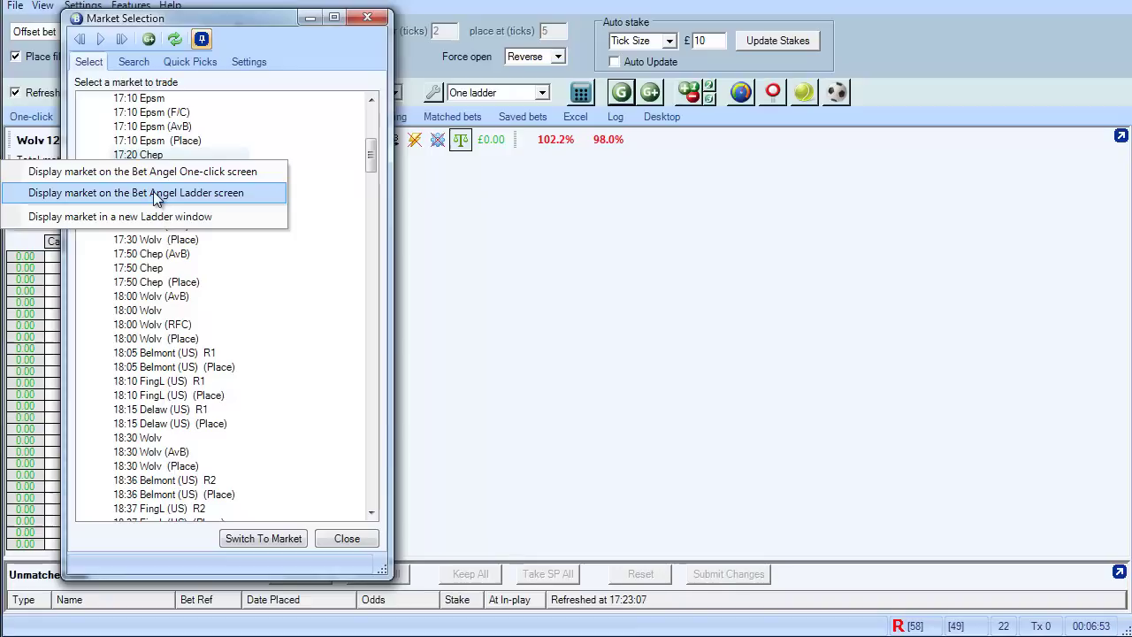
mouse_move(256, 18)
mouse_down()
mouse_move(479, 9)
mouse_move(520, 28)
mouse_up()
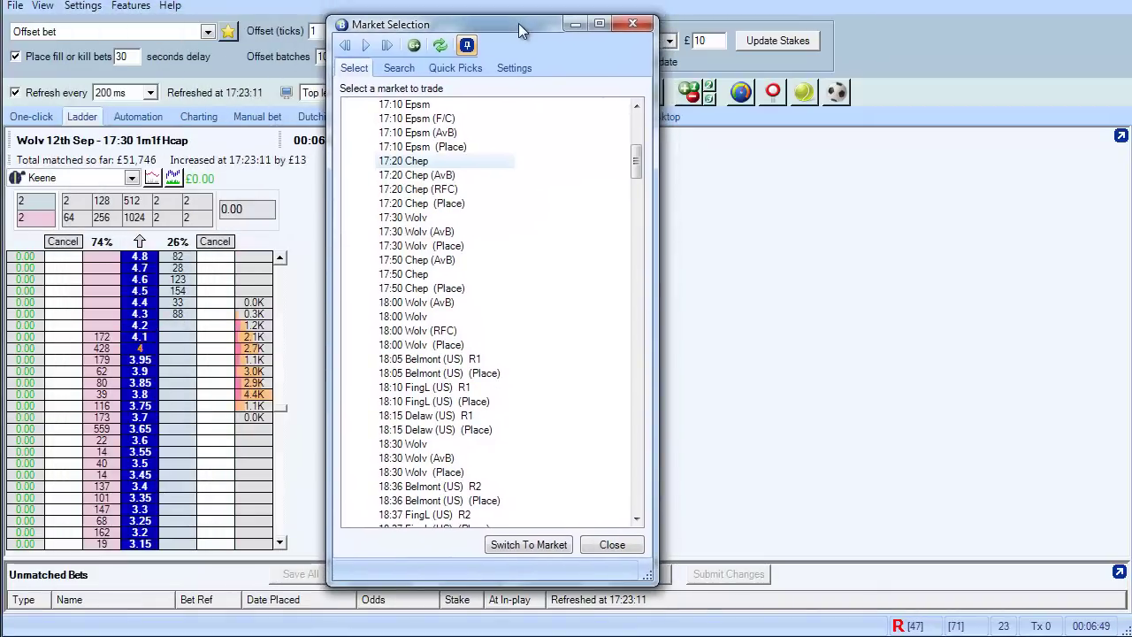